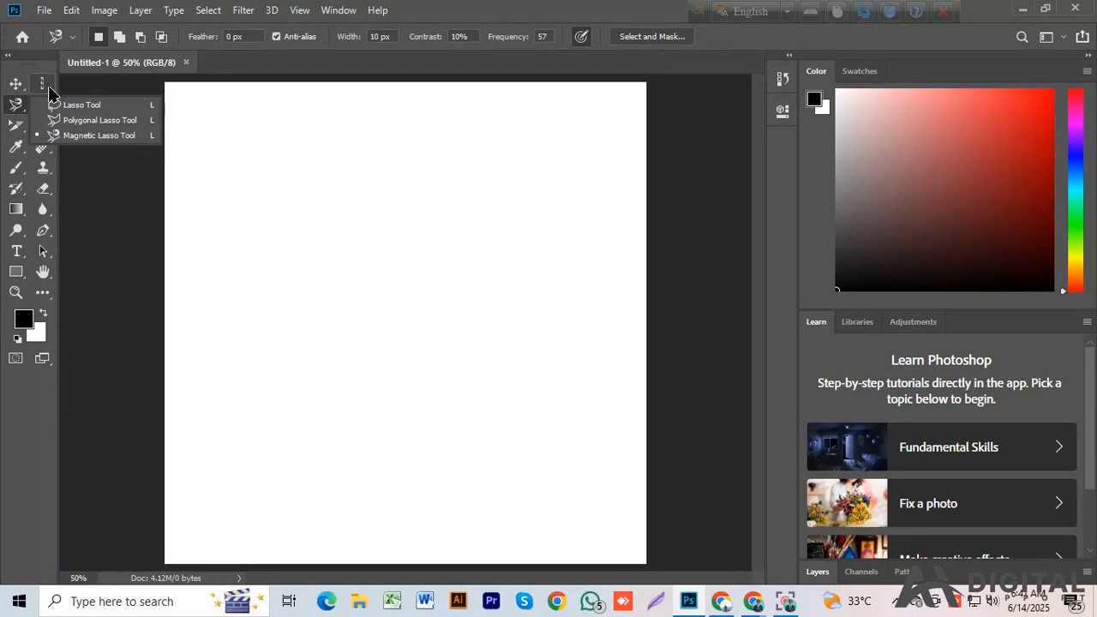
# Step: Activate the Quick Selection Tool in new-selection mode
pyautogui.click(16, 124)
pyautogui.click(43, 105)
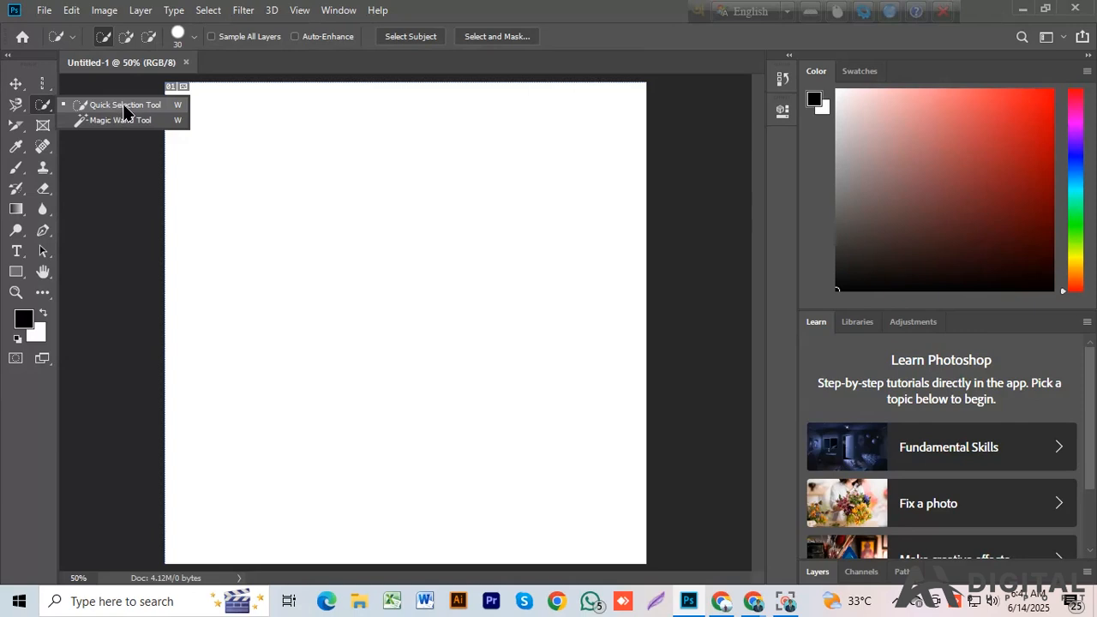
pyautogui.click(125, 107)
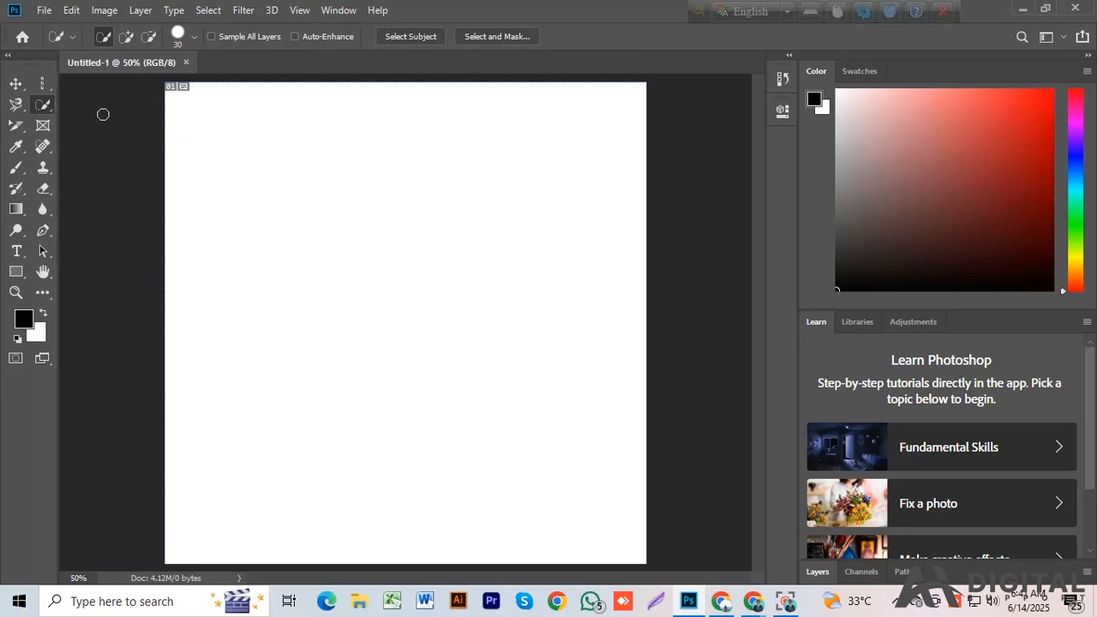
pyautogui.click(72, 39)
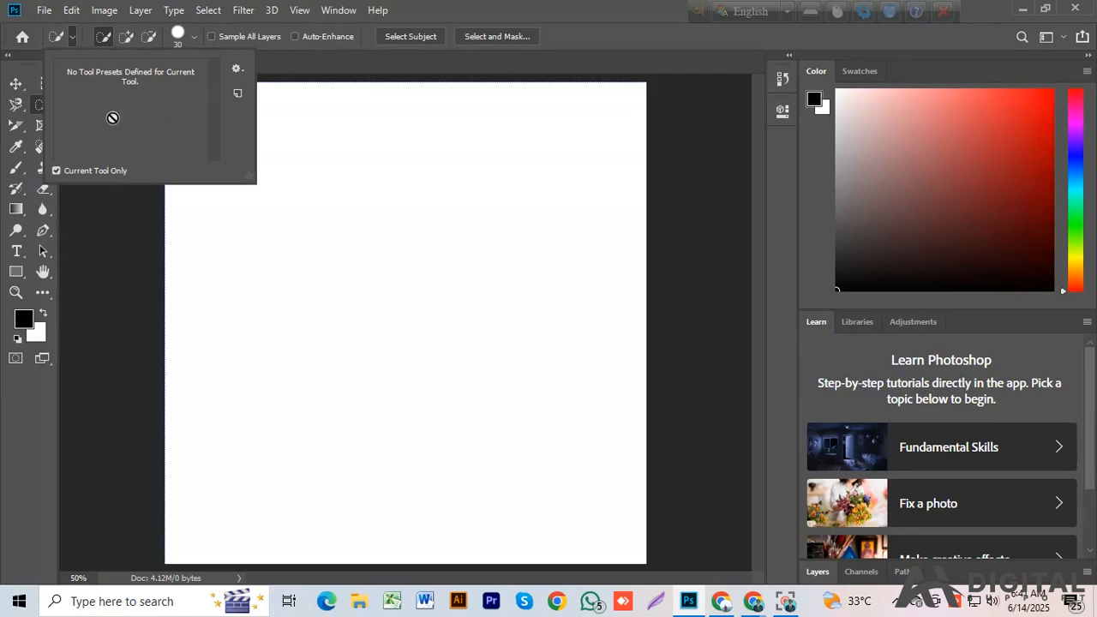
pyautogui.click(103, 39)
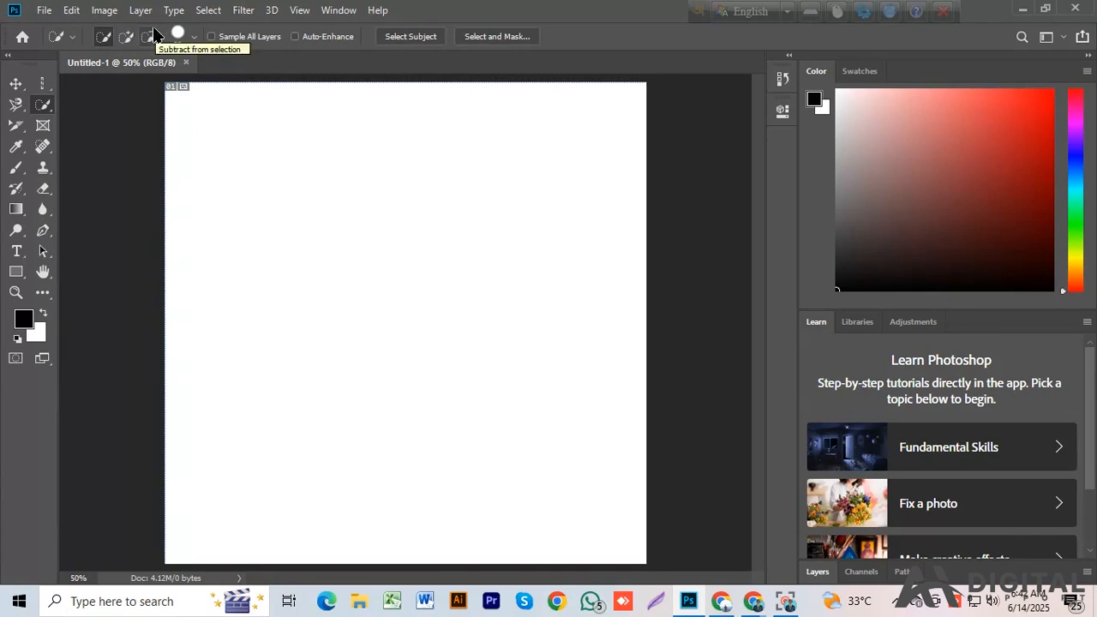
# Step: Set the Quick Selection brush size to 55 px and its spacing to 75%, keeping Pen Pressure as the size control
pyautogui.click(196, 41)
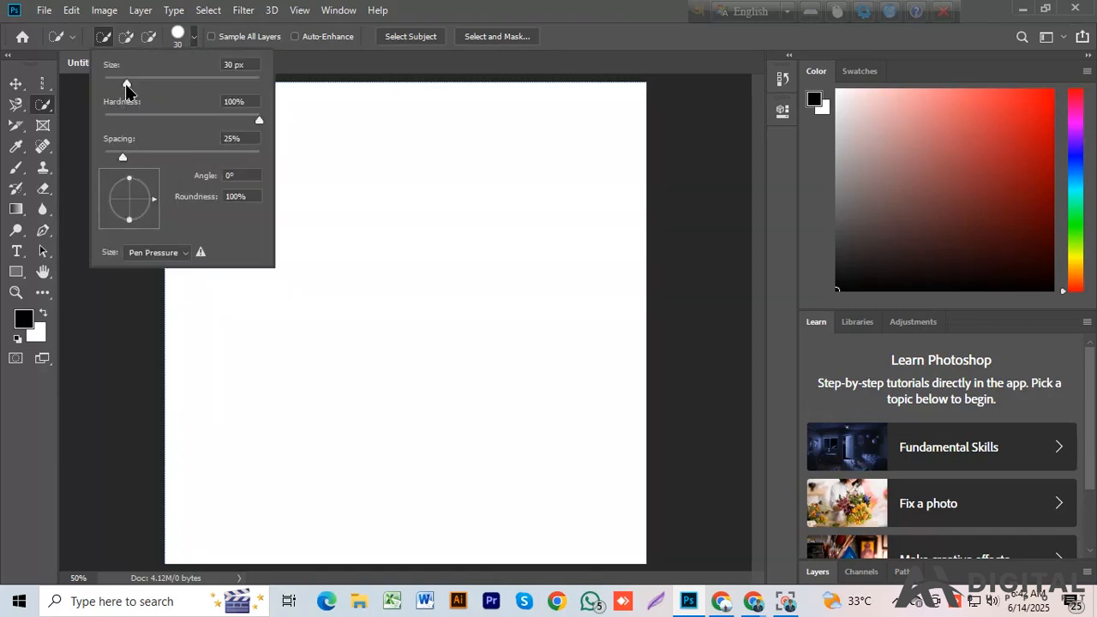
pyautogui.moveTo(126, 79); pyautogui.dragTo(146, 85)
pyautogui.moveTo(124, 155); pyautogui.dragTo(163, 163)
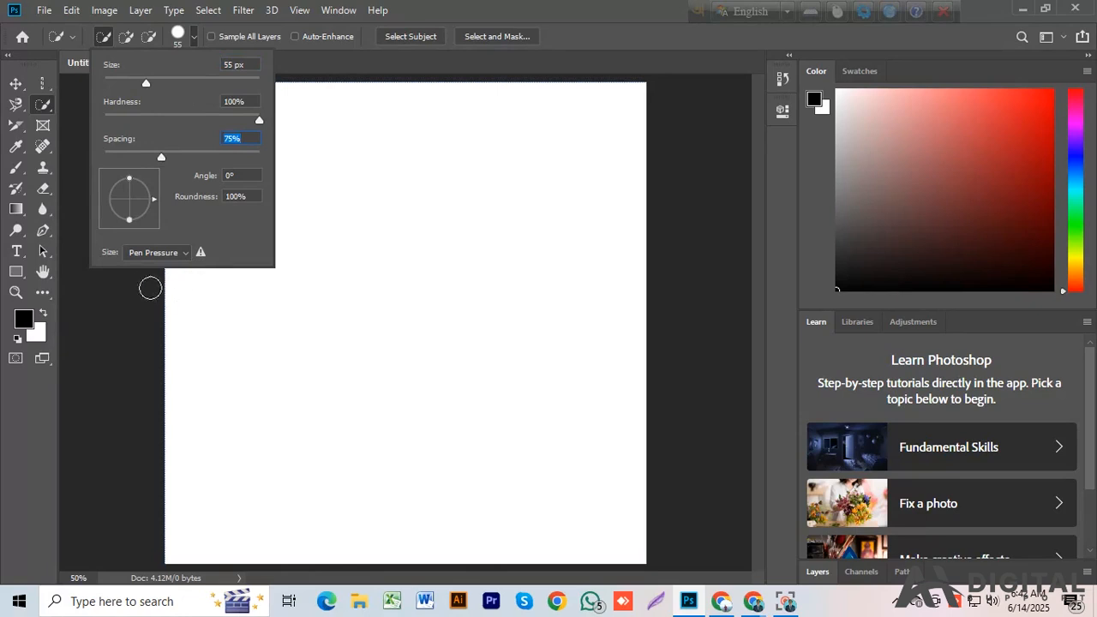
pyautogui.click(181, 254)
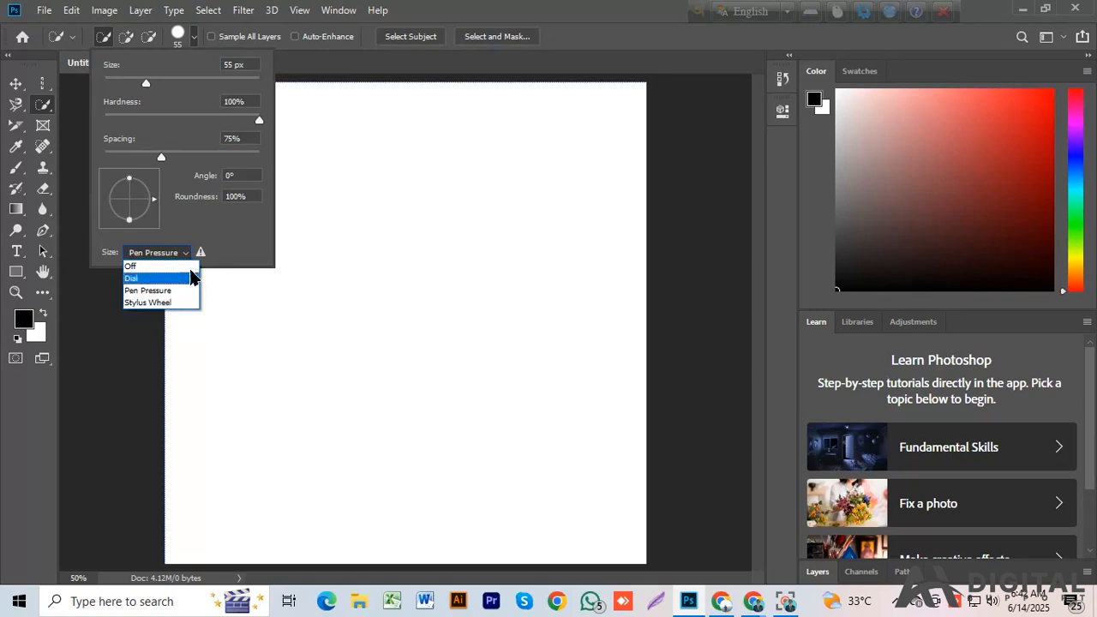
pyautogui.click(221, 238)
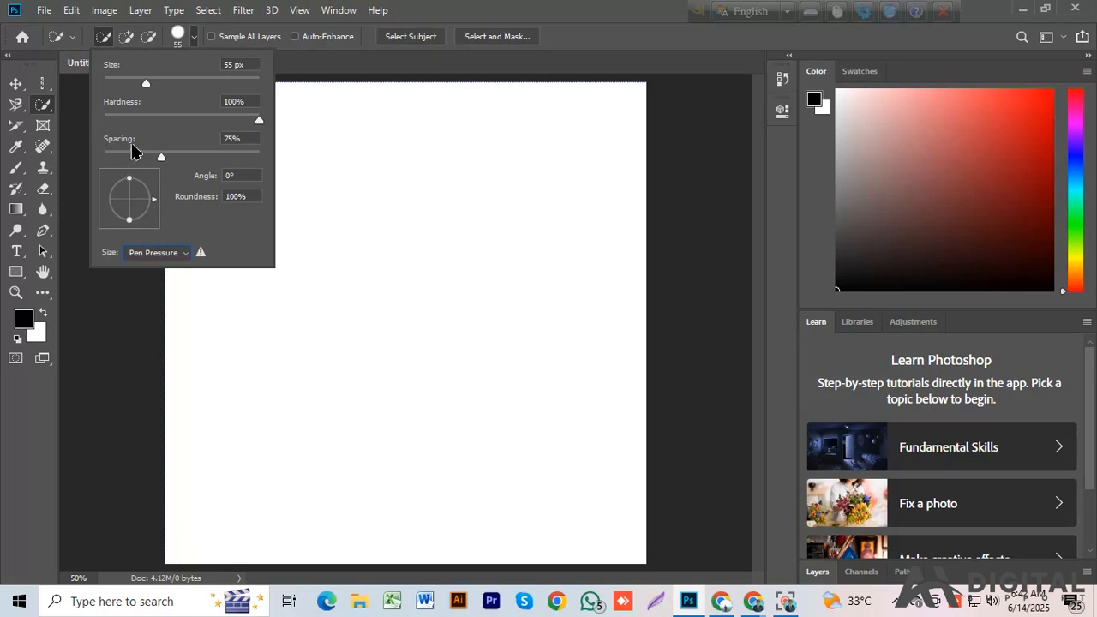
pyautogui.click(254, 38)
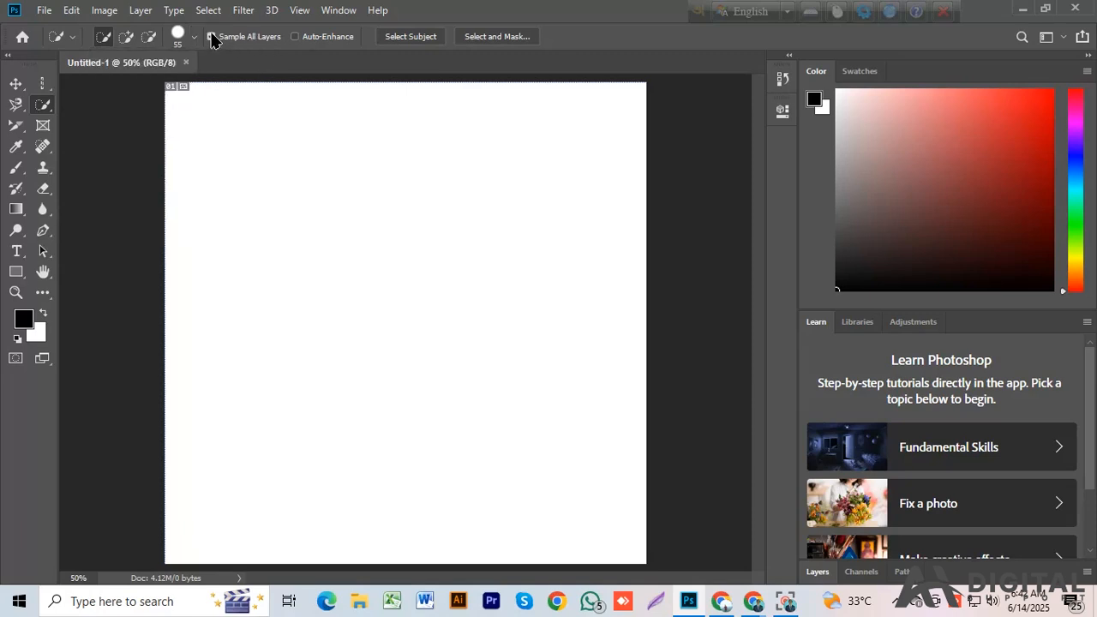
# Step: Try to detect a subject automatically on the blank canvas with Select Subject
pyautogui.click(211, 36)
pyautogui.click(417, 37)
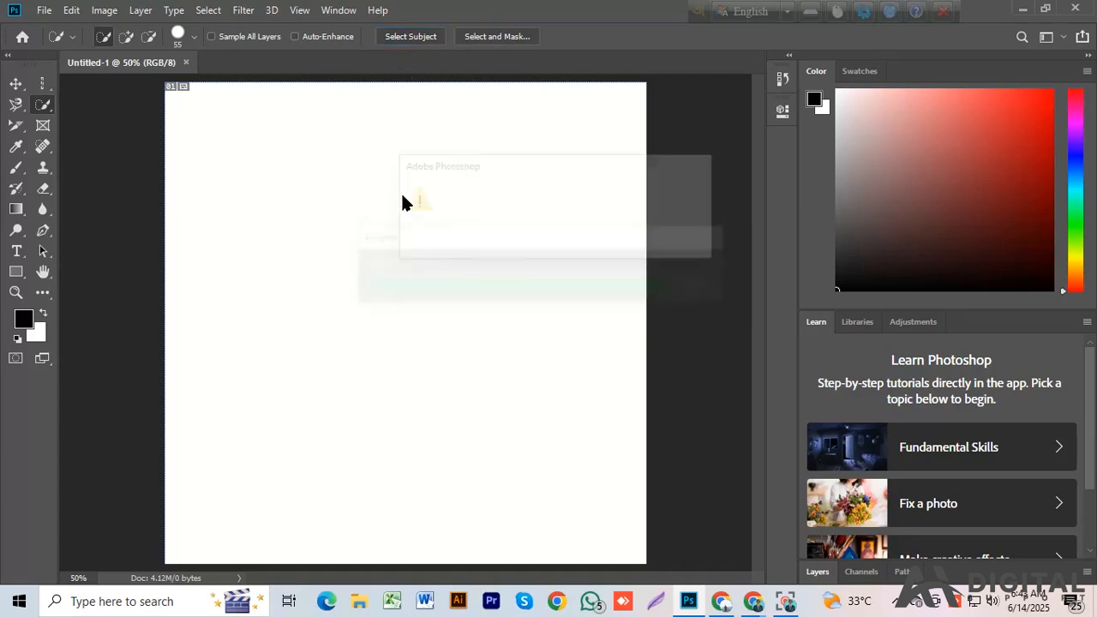
pyautogui.click(562, 243)
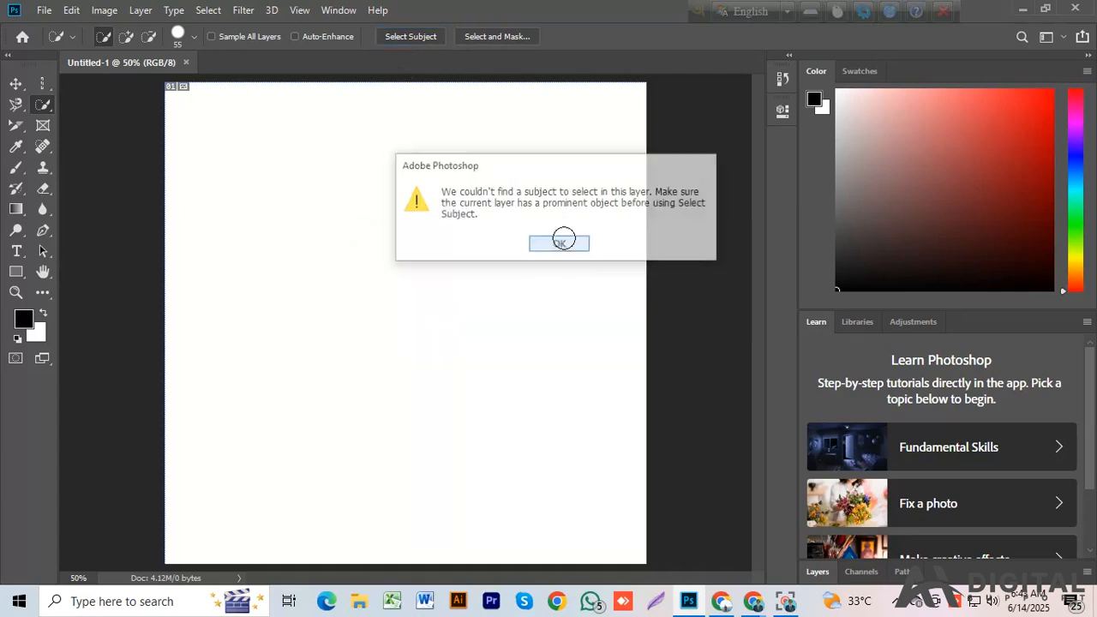
# Step: Try to place the side-view-relaxed-couple photo from Downloads as an embedded image
pyautogui.click(43, 10)
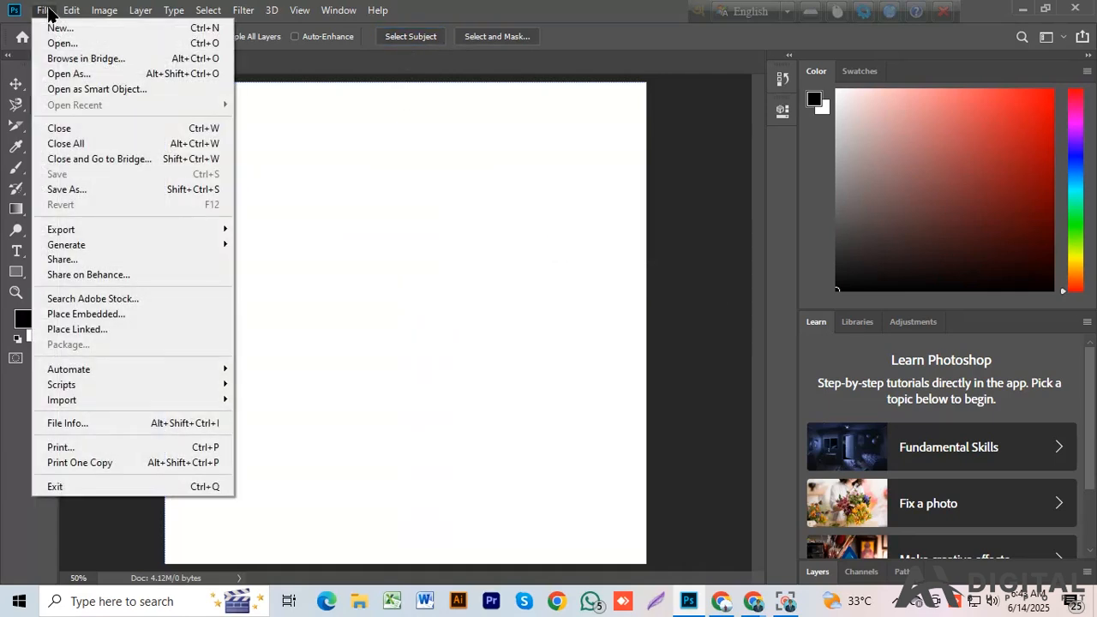
pyautogui.click(84, 317)
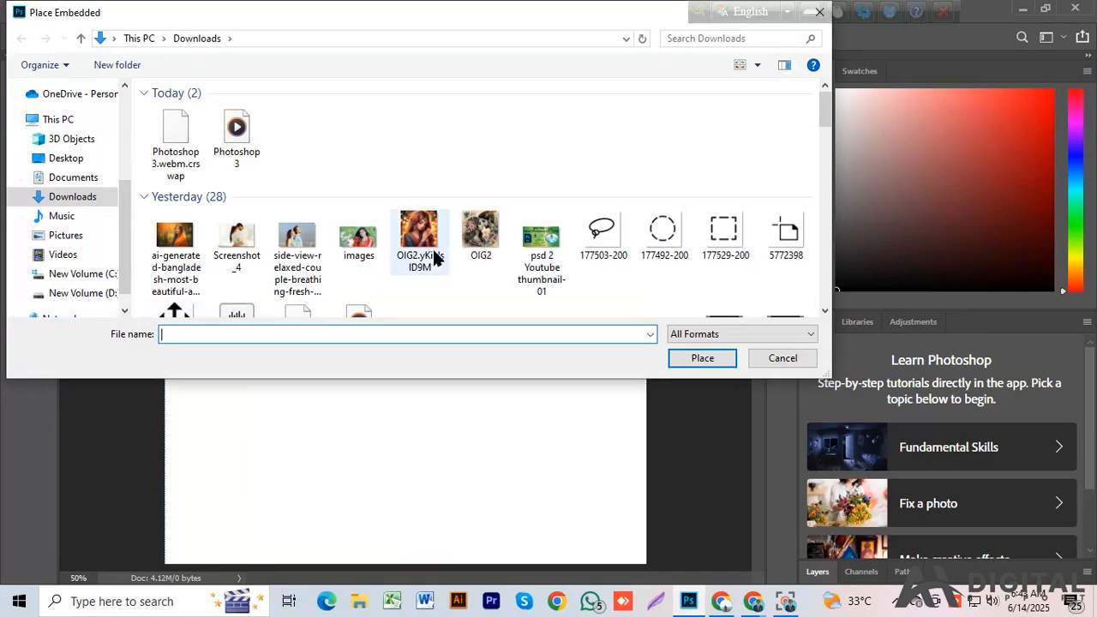
pyautogui.click(310, 246)
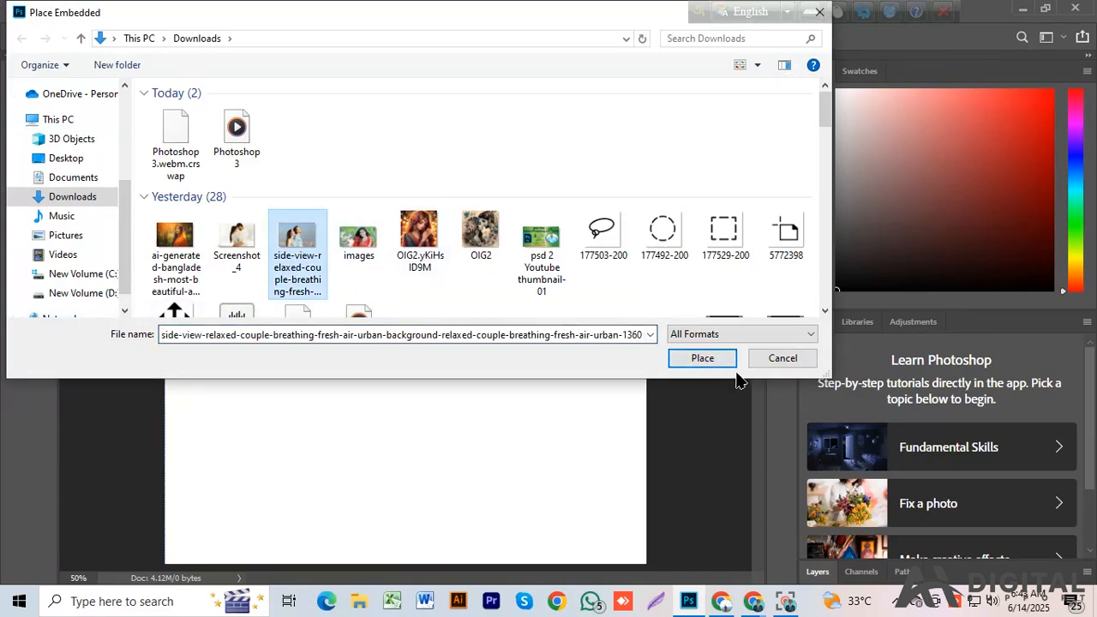
pyautogui.click(709, 361)
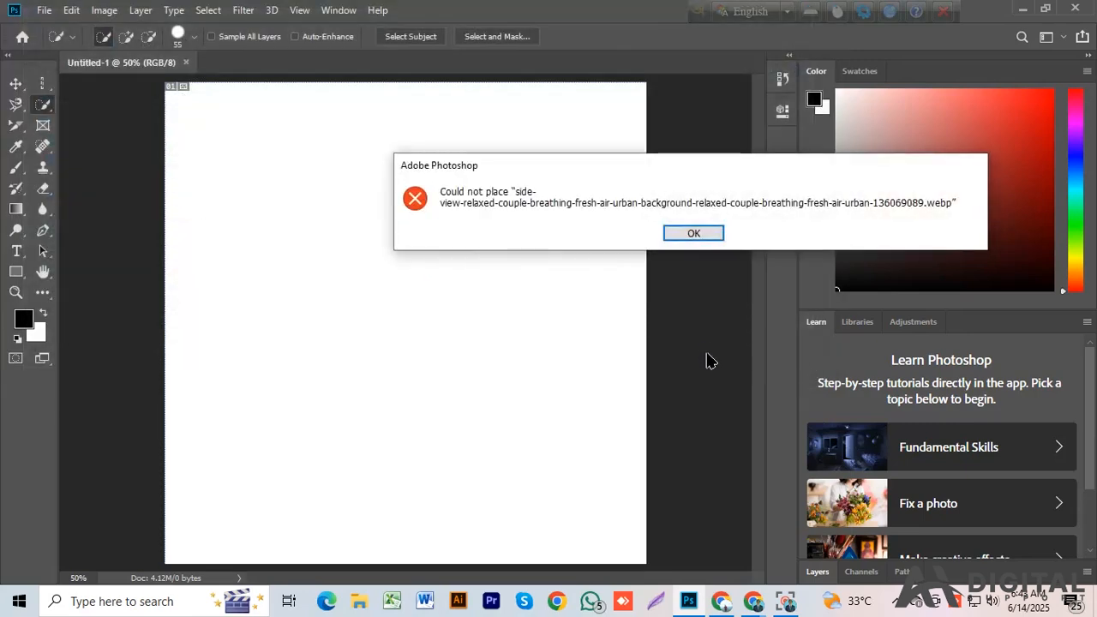
pyautogui.click(690, 233)
# Step: Place the ai-generated-bangladesh-most-beautiful-actress photo from Downloads as an embedded image at its default size and position
pyautogui.click(43, 12)
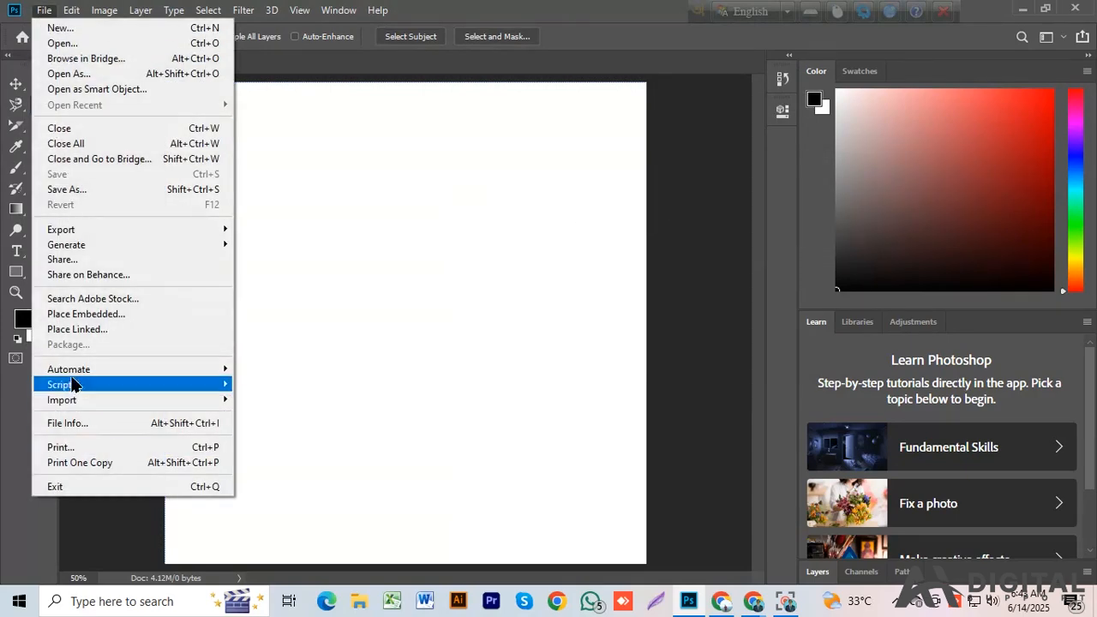
pyautogui.click(85, 317)
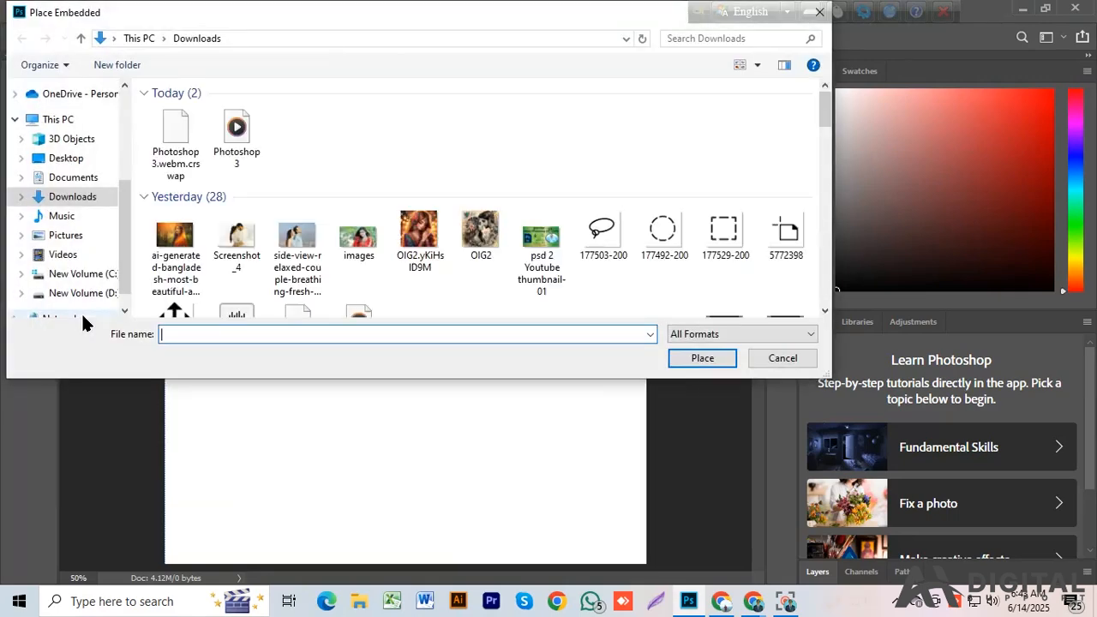
pyautogui.click(170, 241)
pyautogui.click(692, 358)
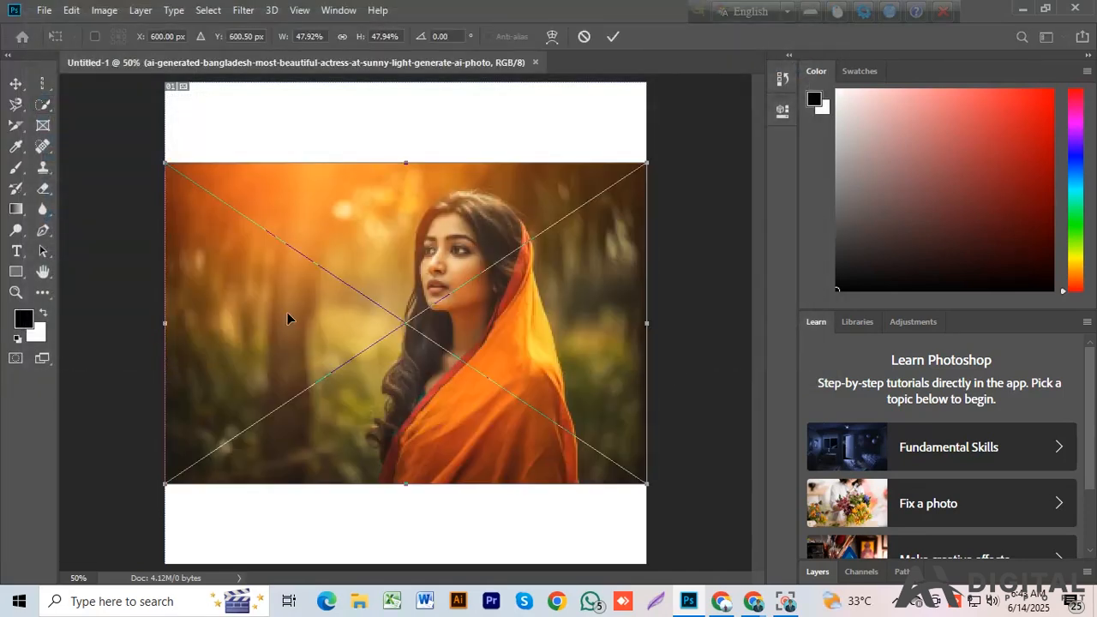
pyautogui.moveTo(487, 400)
pyautogui.mouseDown()
pyautogui.moveTo(486, 377)
pyautogui.moveTo(490, 396)
pyautogui.mouseUp()
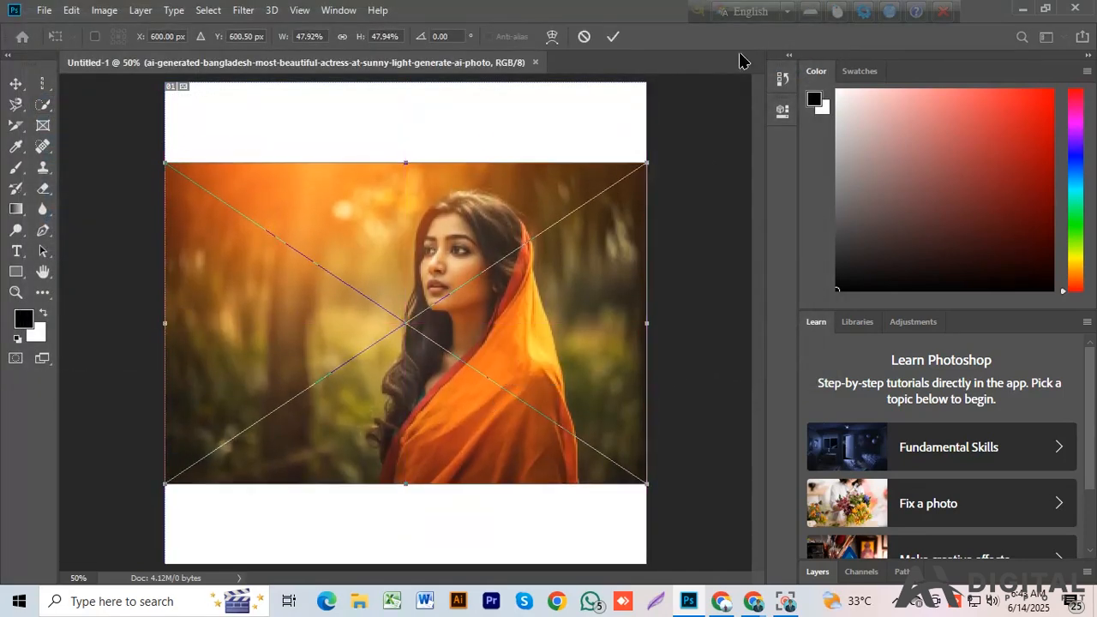
pyautogui.click(612, 37)
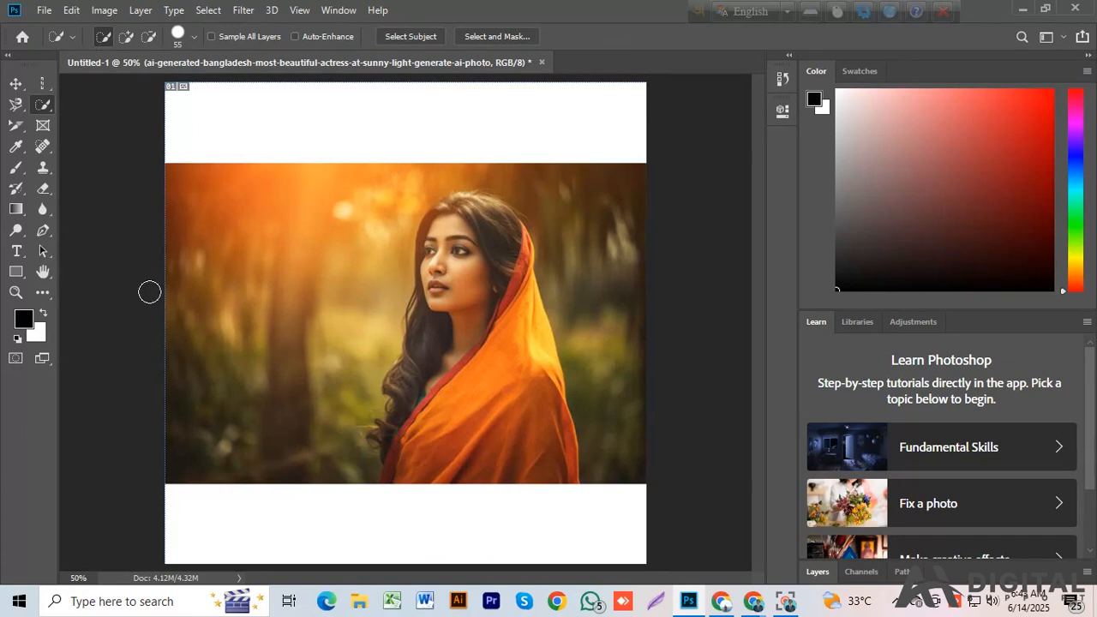
# Step: Show the document's layers and rasterize the placed photo's layer, keeping the Quick Selection Tool active
pyautogui.rightClick(51, 105)
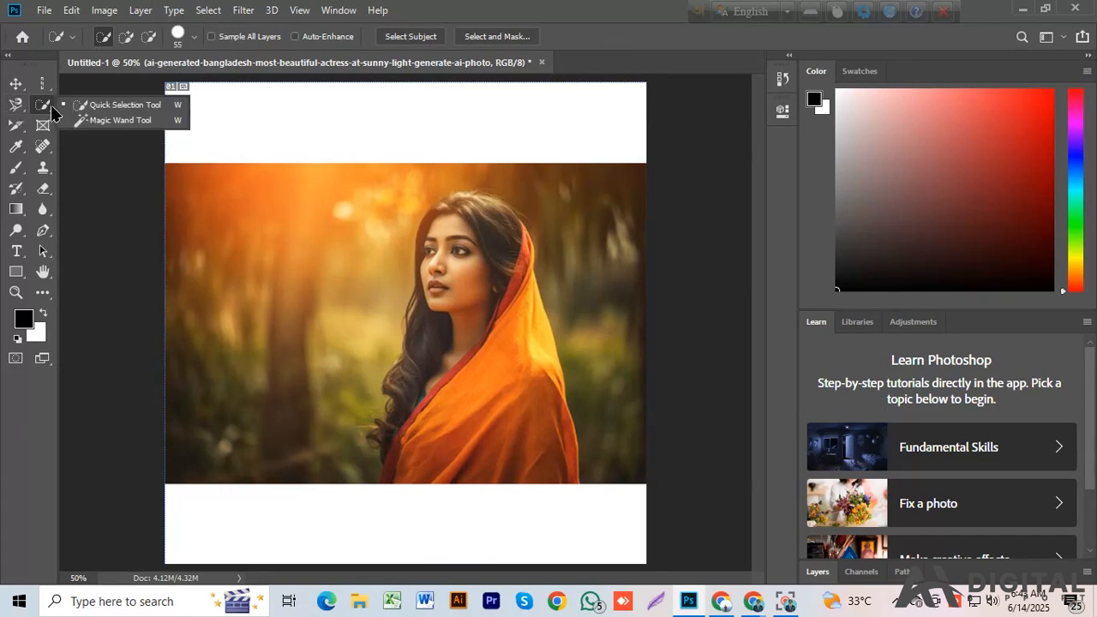
pyautogui.click(122, 105)
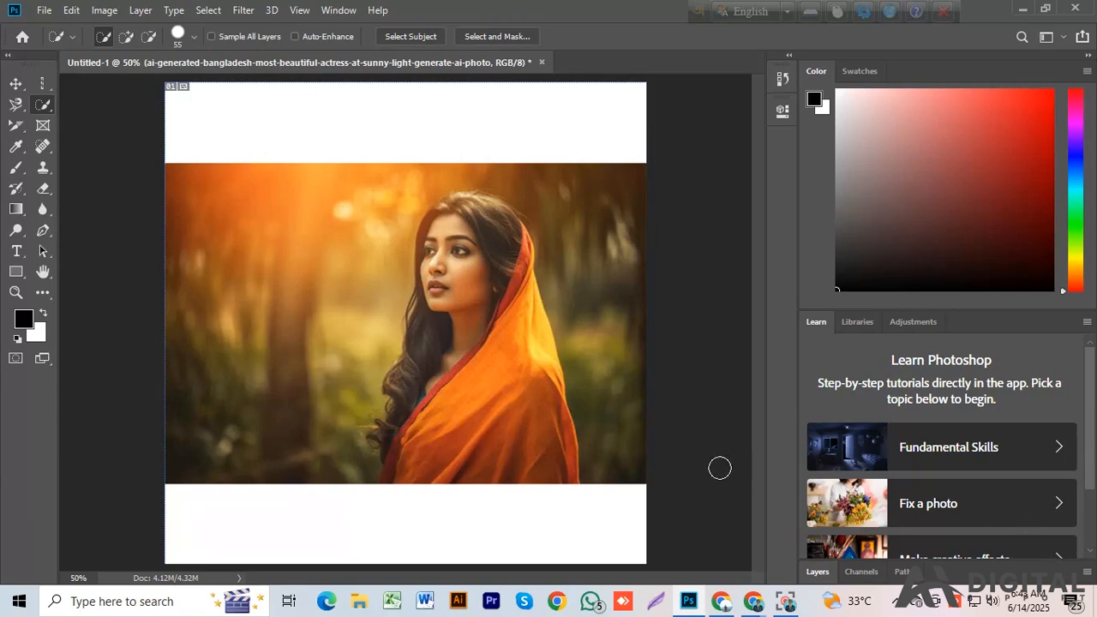
pyautogui.press('F7')
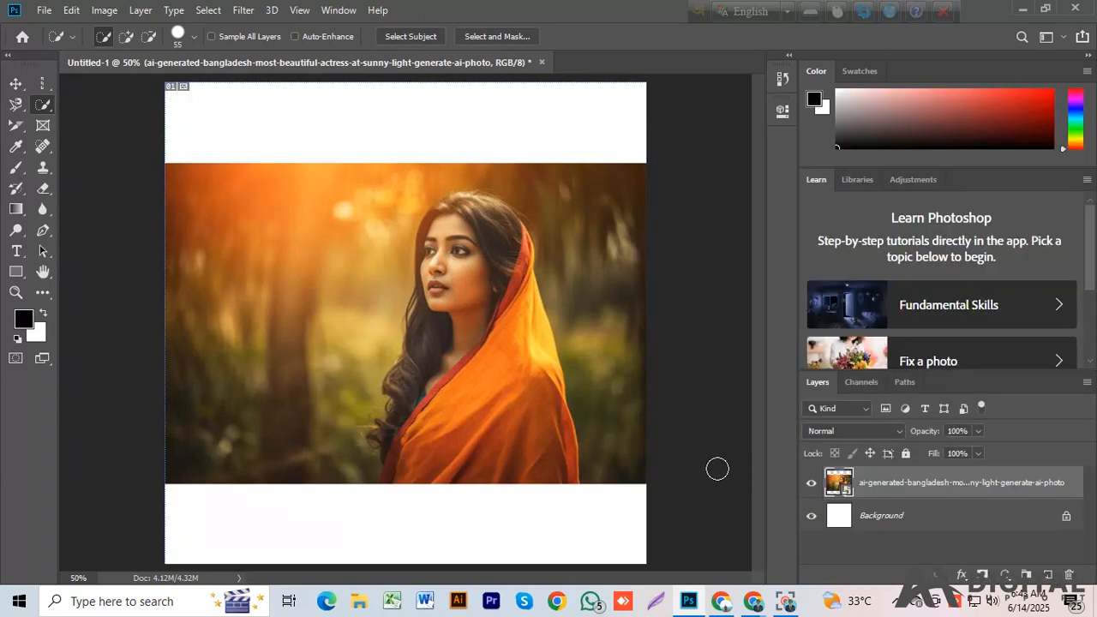
pyautogui.rightClick(924, 484)
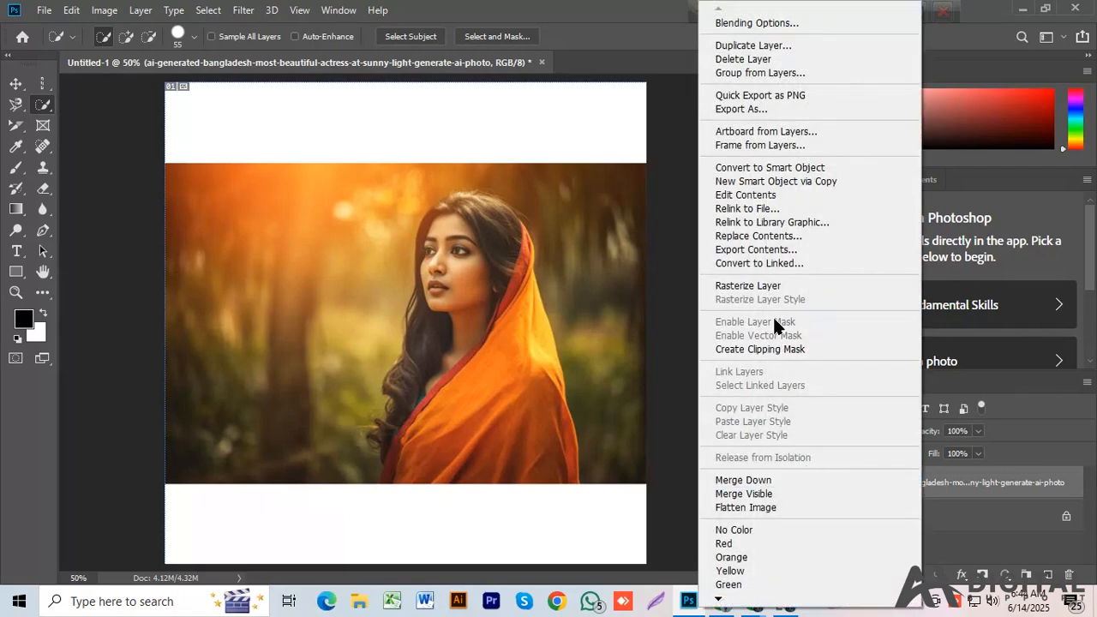
pyautogui.click(732, 288)
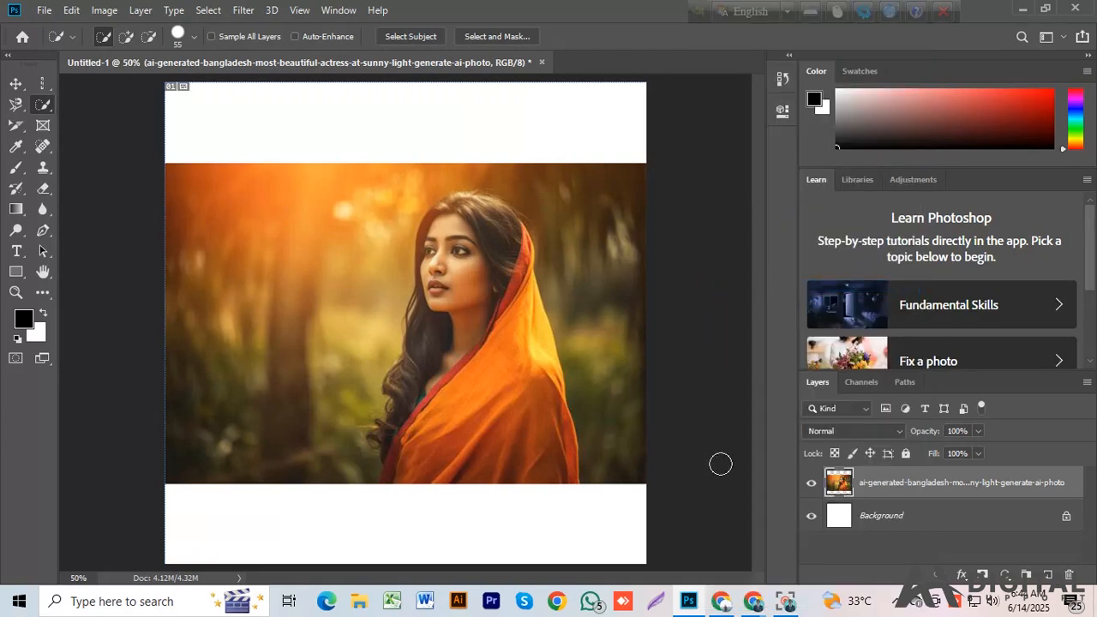
pyautogui.rightClick(913, 488)
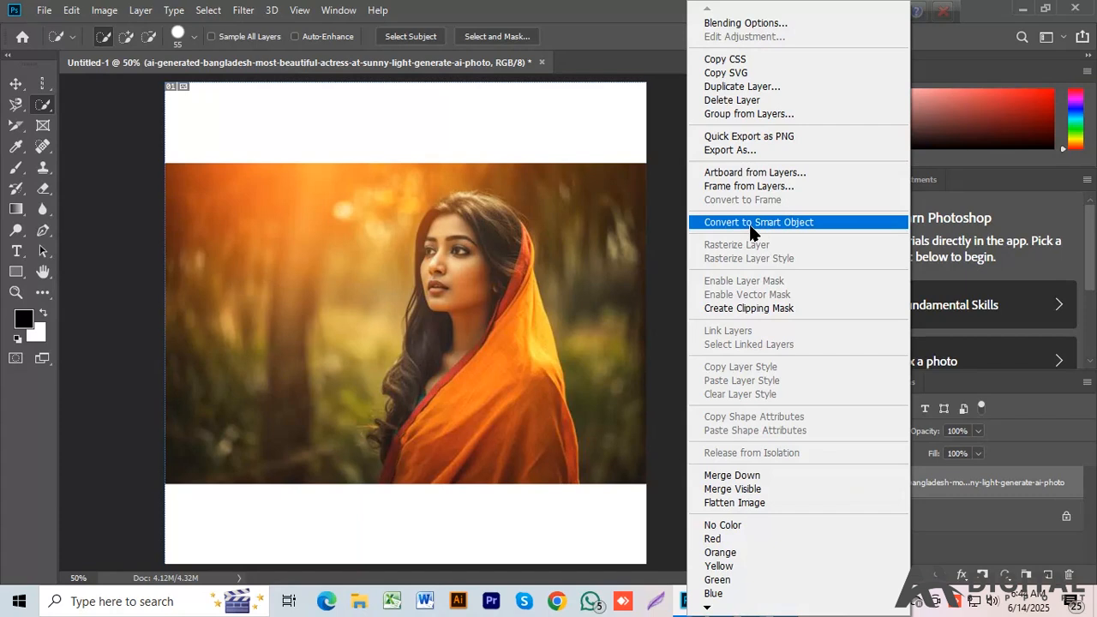
pyautogui.click(606, 294)
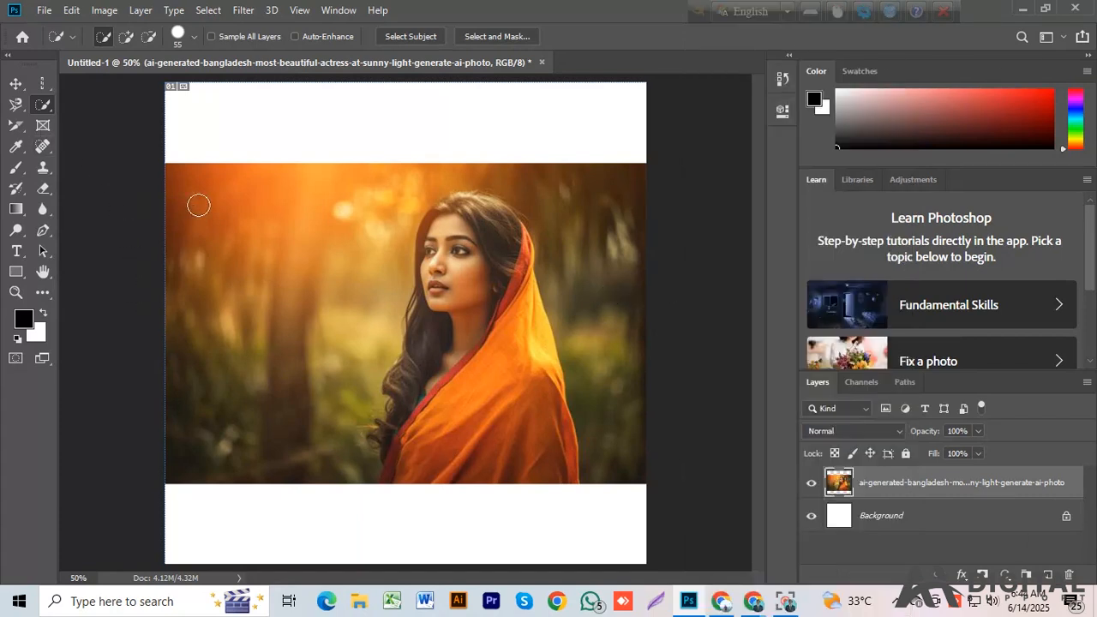
# Step: Select the blurred forest background on both sides of the woman with the Quick Selection Tool
pyautogui.moveTo(185, 195); pyautogui.dragTo(317, 253)
pyautogui.moveTo(402, 189)
pyautogui.mouseDown()
pyautogui.moveTo(431, 165)
pyautogui.moveTo(540, 167)
pyautogui.moveTo(624, 238)
pyautogui.mouseUp()
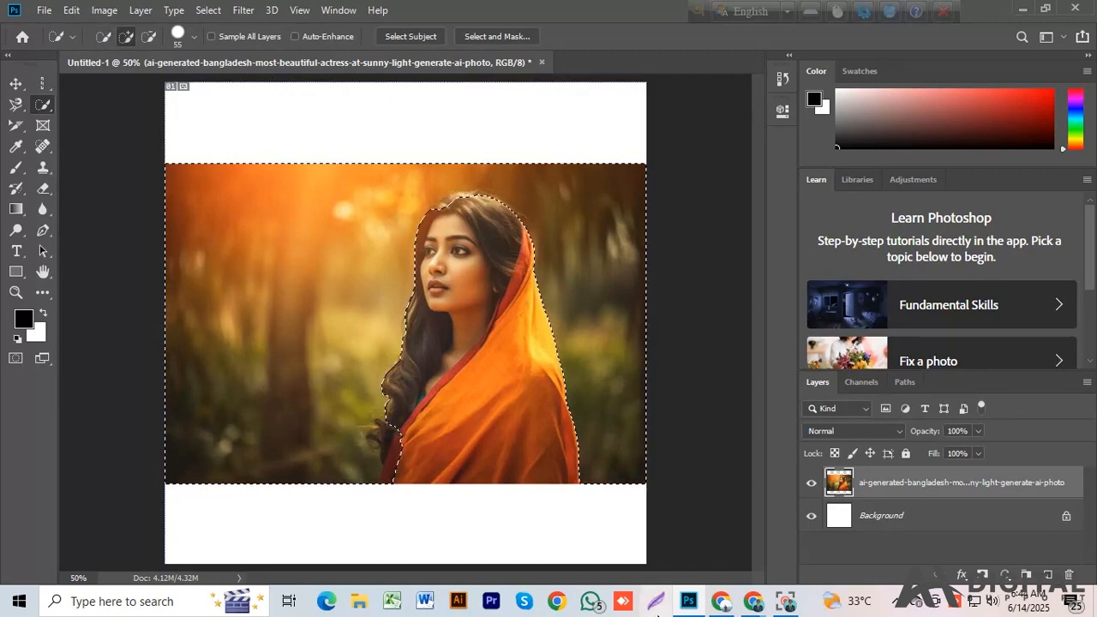
# Step: Subtract the lower hair curls and the dark red scarf edge beside them from the background selection
pyautogui.hotkey('ctrl', '+')
pyautogui.hotkey('ctrl', '+')
pyautogui.hotkey('ctrl', '+')
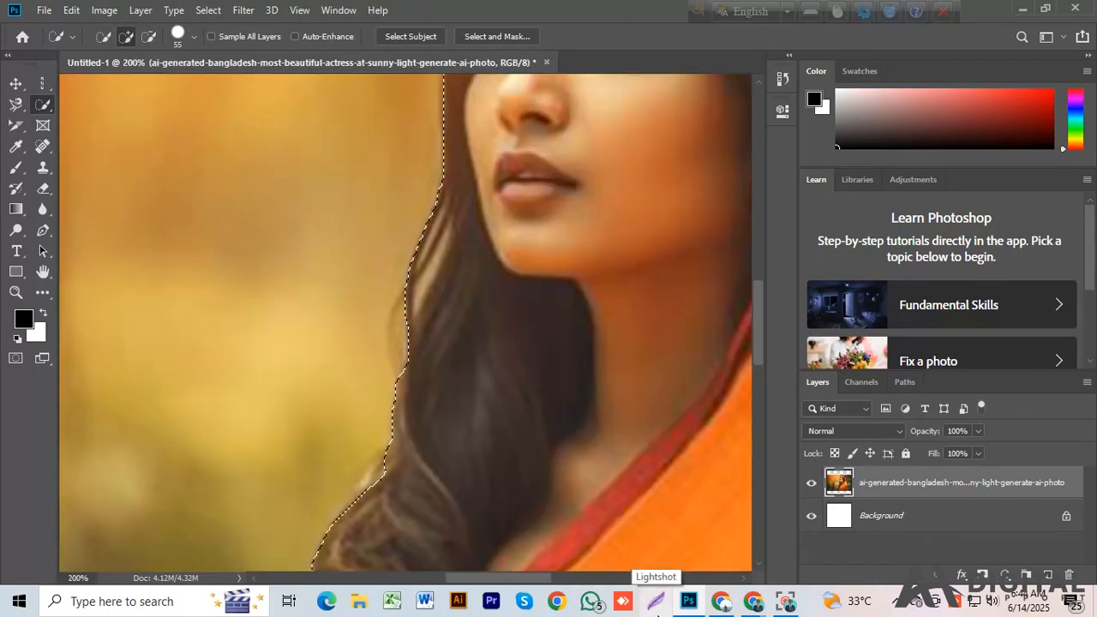
pyautogui.moveTo(544, 476)
pyautogui.mouseDown()
pyautogui.moveTo(561, 387)
pyautogui.moveTo(536, 269)
pyautogui.mouseUp()
pyautogui.moveTo(541, 396)
pyautogui.mouseDown()
pyautogui.moveTo(538, 240)
pyautogui.moveTo(539, 279)
pyautogui.mouseUp()
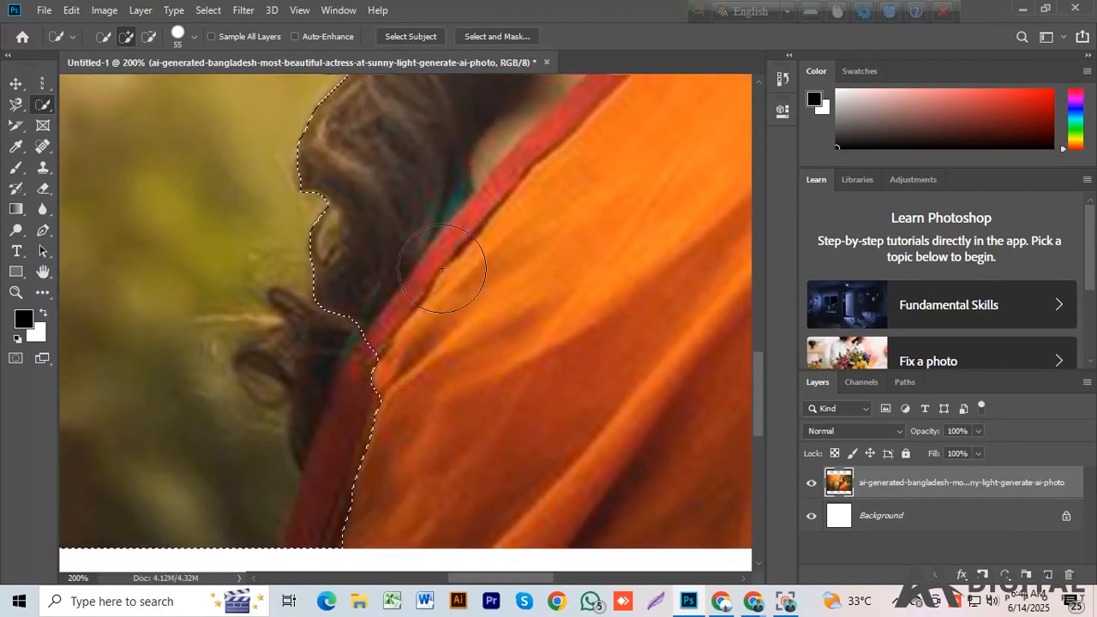
pyautogui.click(148, 38)
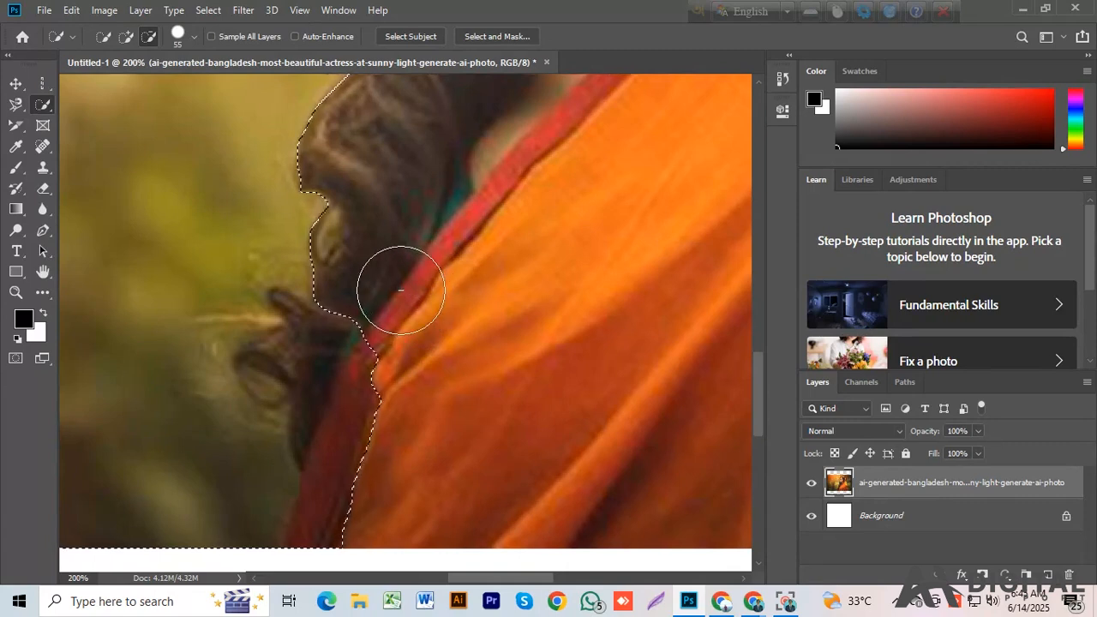
pyautogui.moveTo(387, 300)
pyautogui.mouseDown()
pyautogui.moveTo(363, 313)
pyautogui.moveTo(353, 341)
pyautogui.mouseUp()
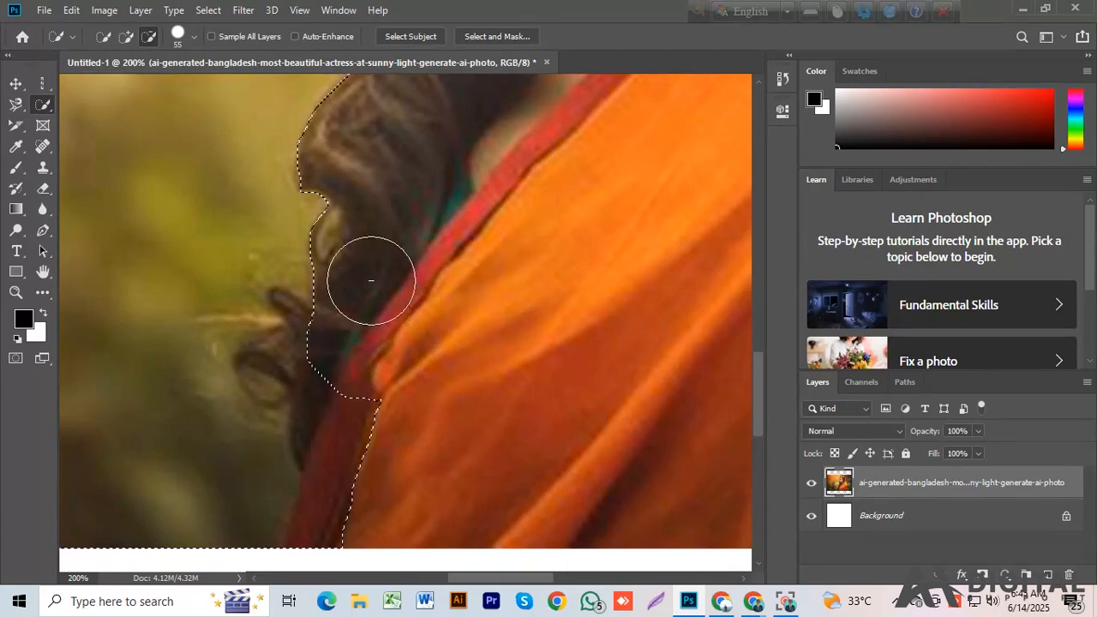
pyautogui.moveTo(380, 407)
pyautogui.mouseDown()
pyautogui.moveTo(318, 477)
pyautogui.moveTo(313, 416)
pyautogui.moveTo(338, 323)
pyautogui.moveTo(316, 348)
pyautogui.mouseUp()
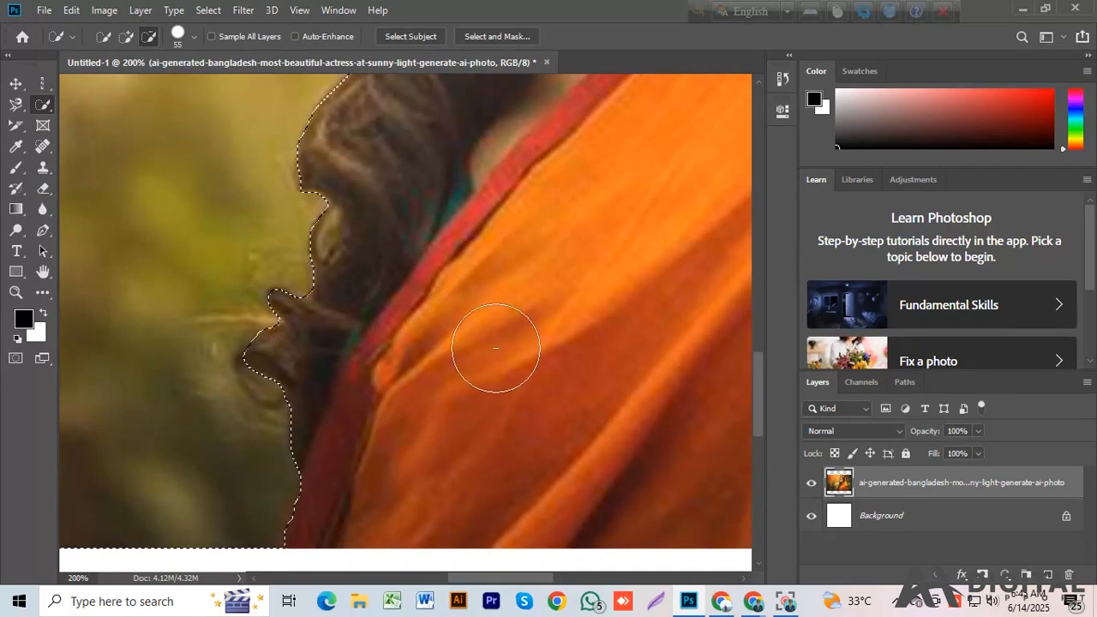
# Step: Reduce the Quick Selection brush size to 25 px
pyautogui.press('[')
pyautogui.press('[')
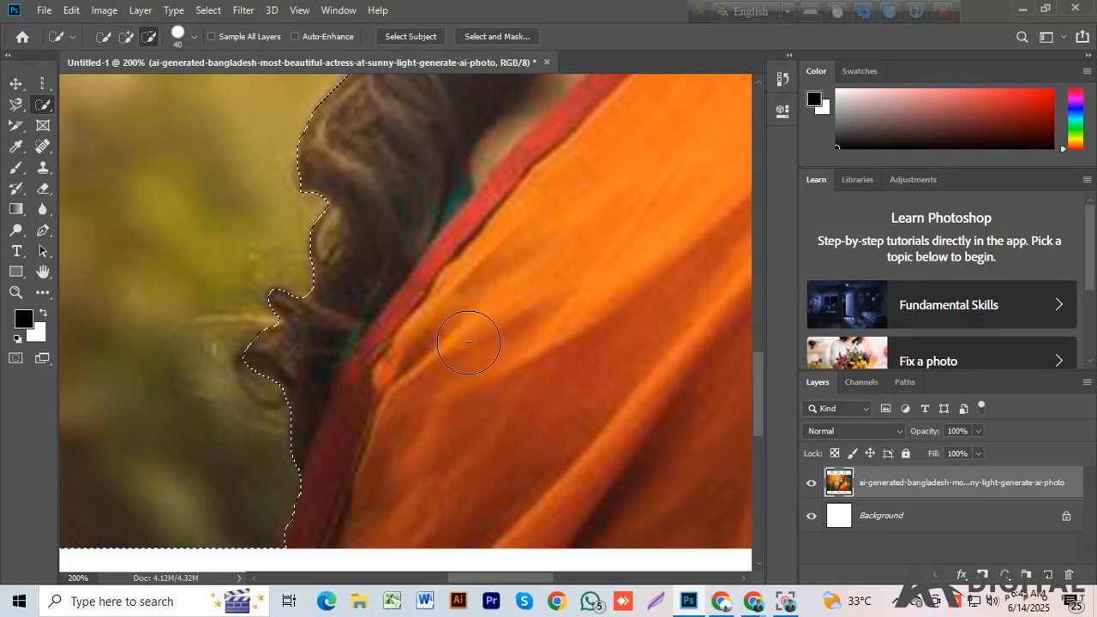
pyautogui.press('[')
pyautogui.press('[')
pyautogui.press('[')
pyautogui.press('[')
pyautogui.press('[')
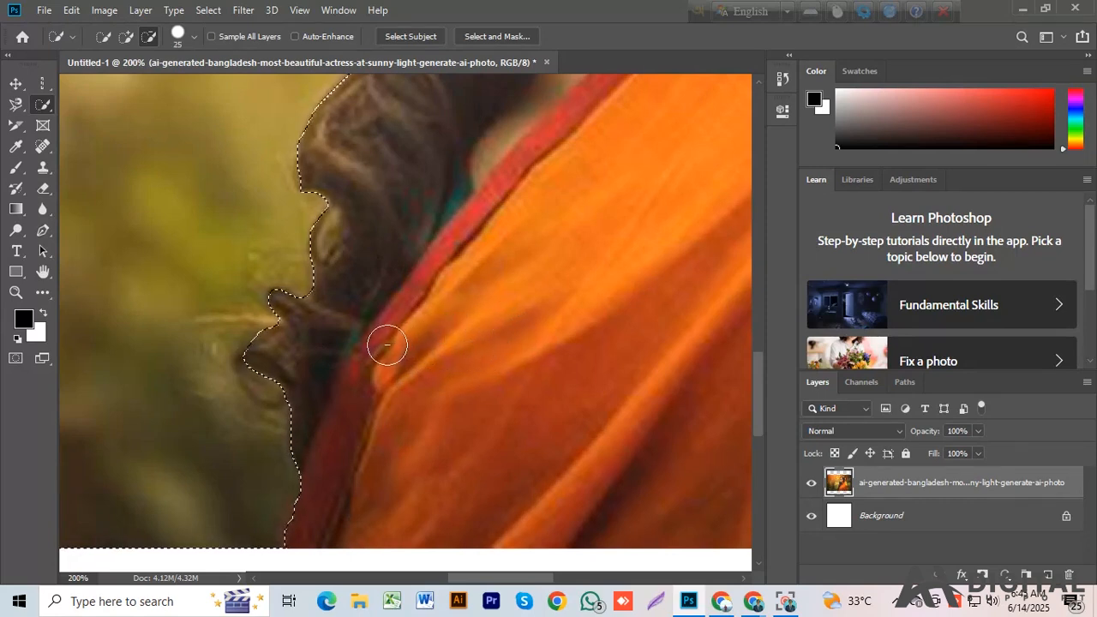
# Step: Subtract the hair strands along the crown of the woman's head from the background selection with a 10 px brush
pyautogui.press('[')
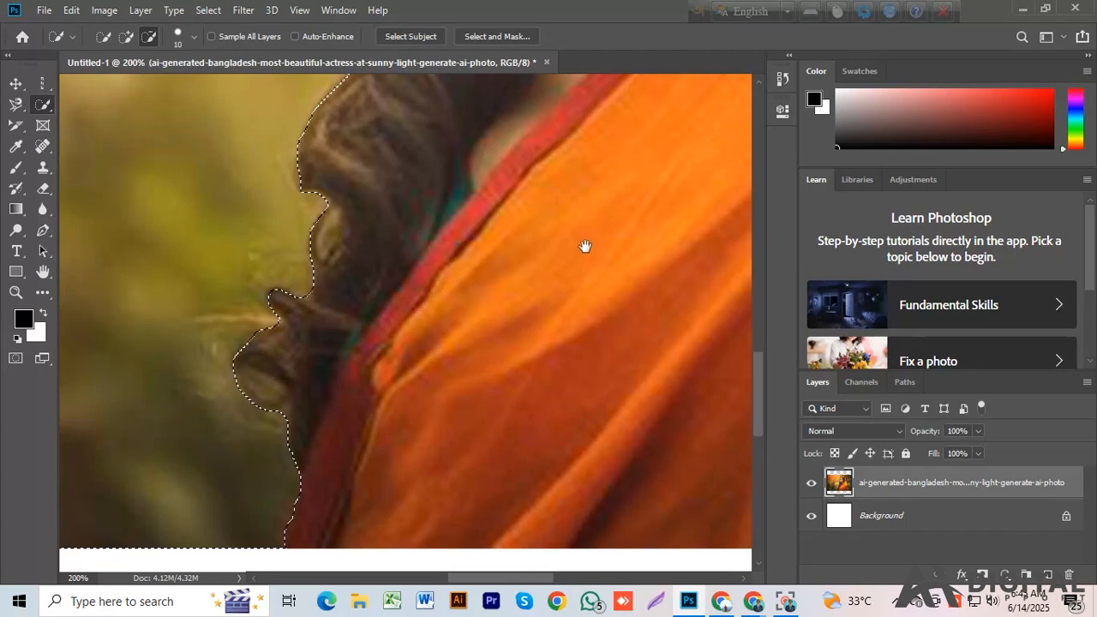
pyautogui.moveTo(598, 176); pyautogui.dragTo(560, 472)
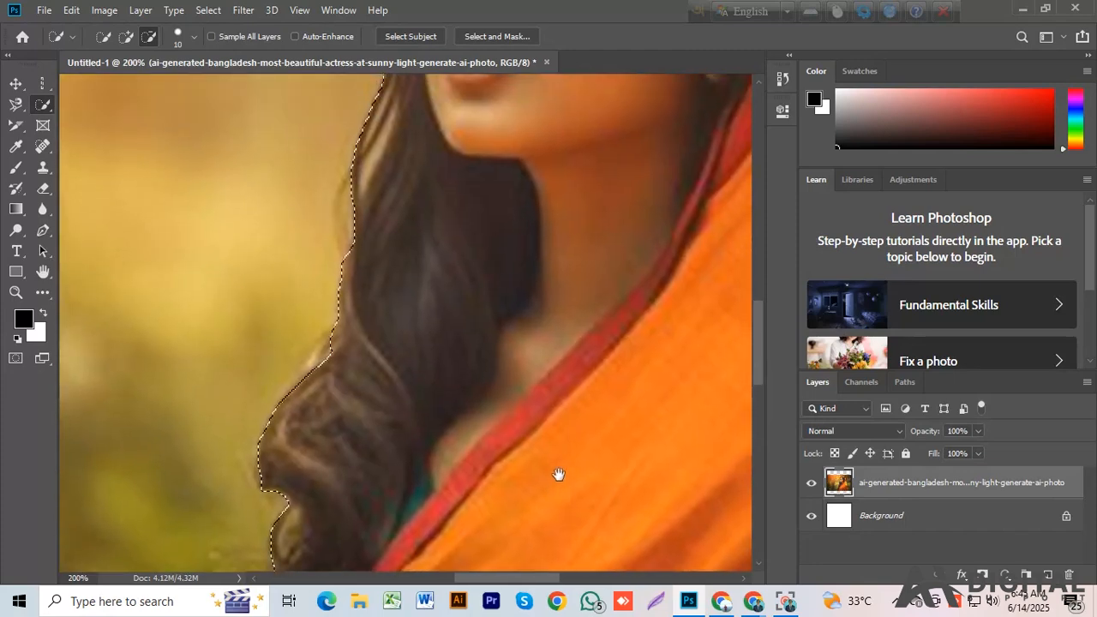
pyautogui.moveTo(529, 197); pyautogui.dragTo(438, 497)
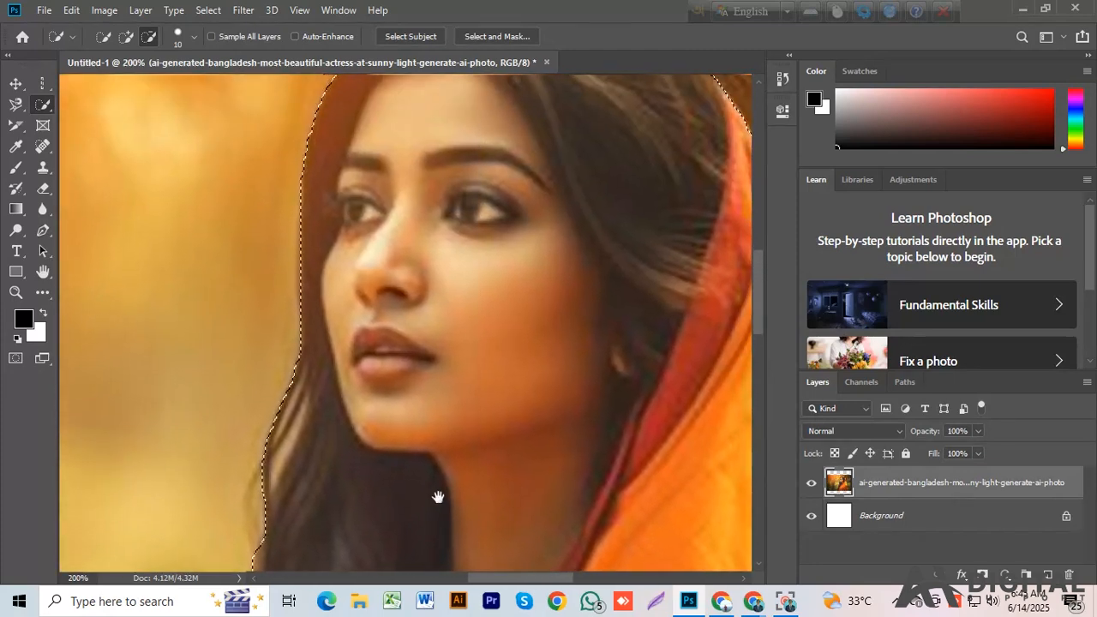
pyautogui.moveTo(458, 152); pyautogui.dragTo(392, 312)
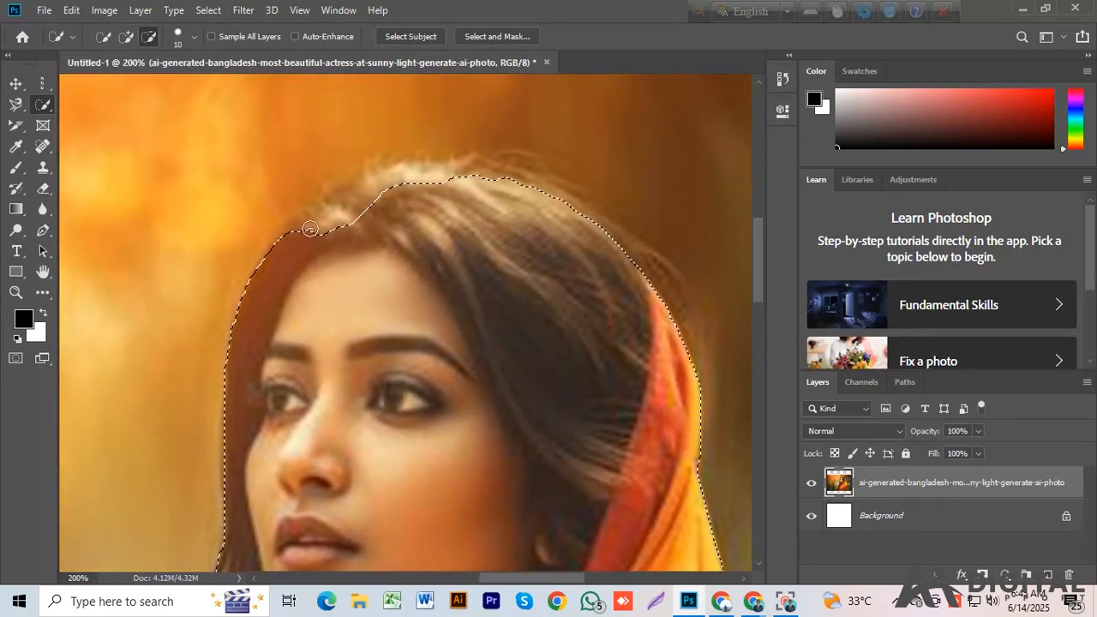
pyautogui.moveTo(321, 206)
pyautogui.mouseDown()
pyautogui.moveTo(401, 154)
pyautogui.moveTo(429, 164)
pyautogui.moveTo(535, 163)
pyautogui.mouseUp()
pyautogui.moveTo(462, 176)
pyautogui.mouseDown()
pyautogui.moveTo(531, 175)
pyautogui.moveTo(566, 191)
pyautogui.moveTo(511, 180)
pyautogui.moveTo(649, 243)
pyautogui.mouseUp()
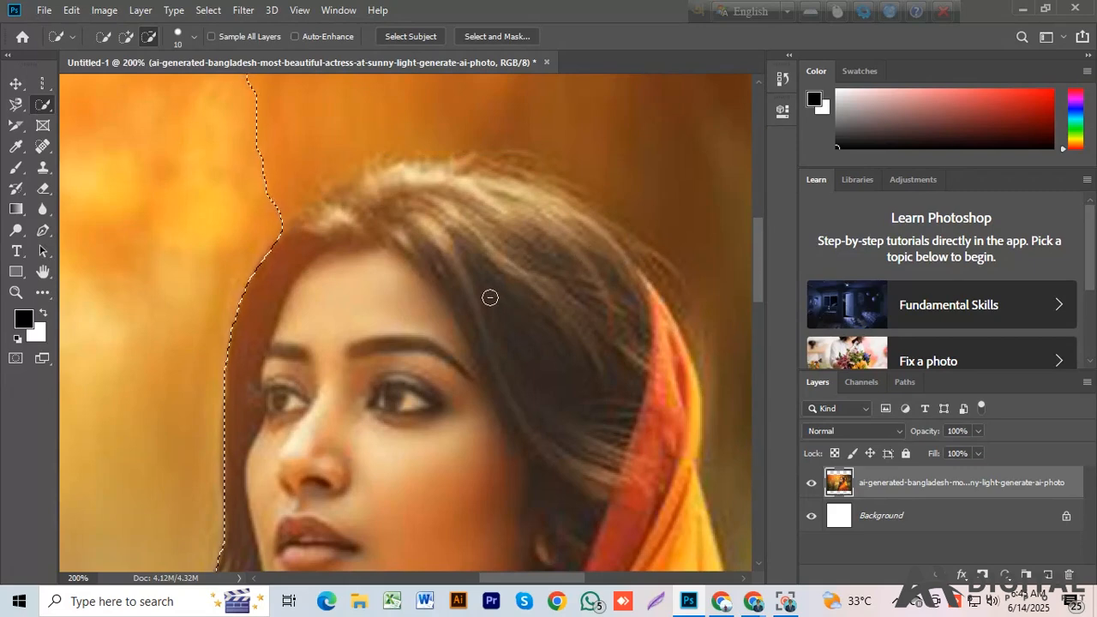
# Step: Add the background above and to the right of the woman to the selection with a 30 px Quick Selection brush
pyautogui.hotkey('ctrl', '-')
pyautogui.hotkey('ctrl', '-')
pyautogui.hotkey('ctrl', '-')
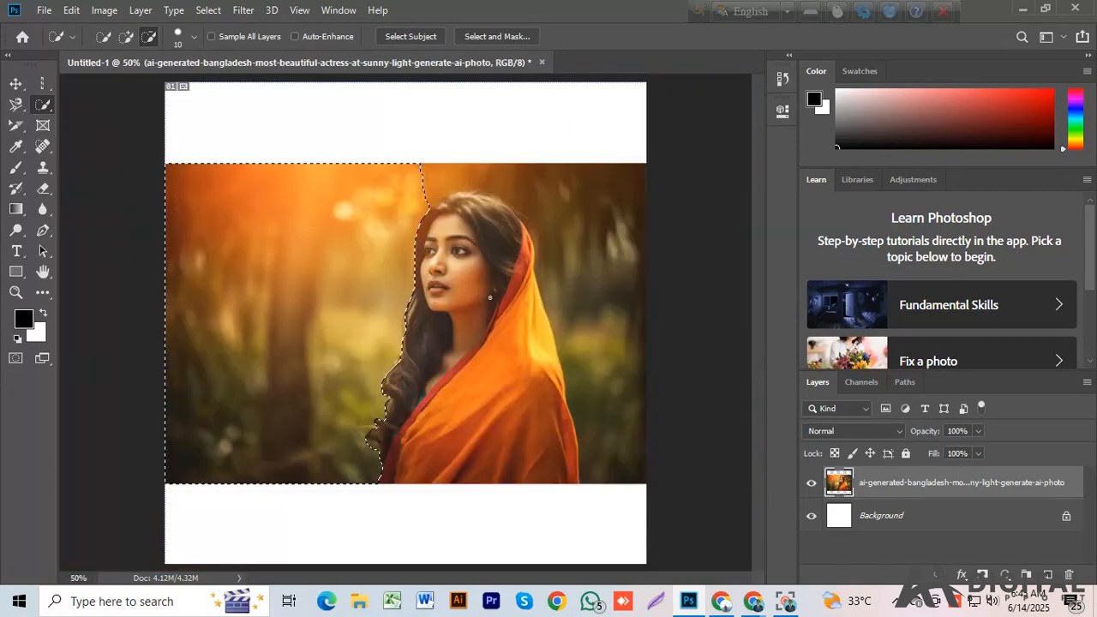
pyautogui.click(125, 38)
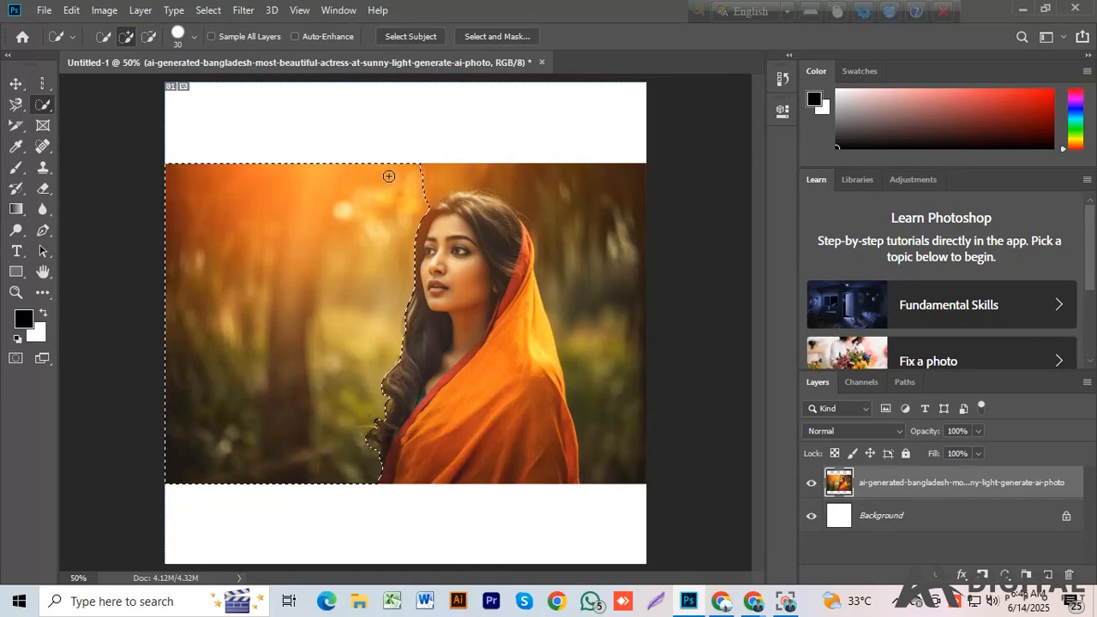
pyautogui.moveTo(469, 167); pyautogui.dragTo(627, 181)
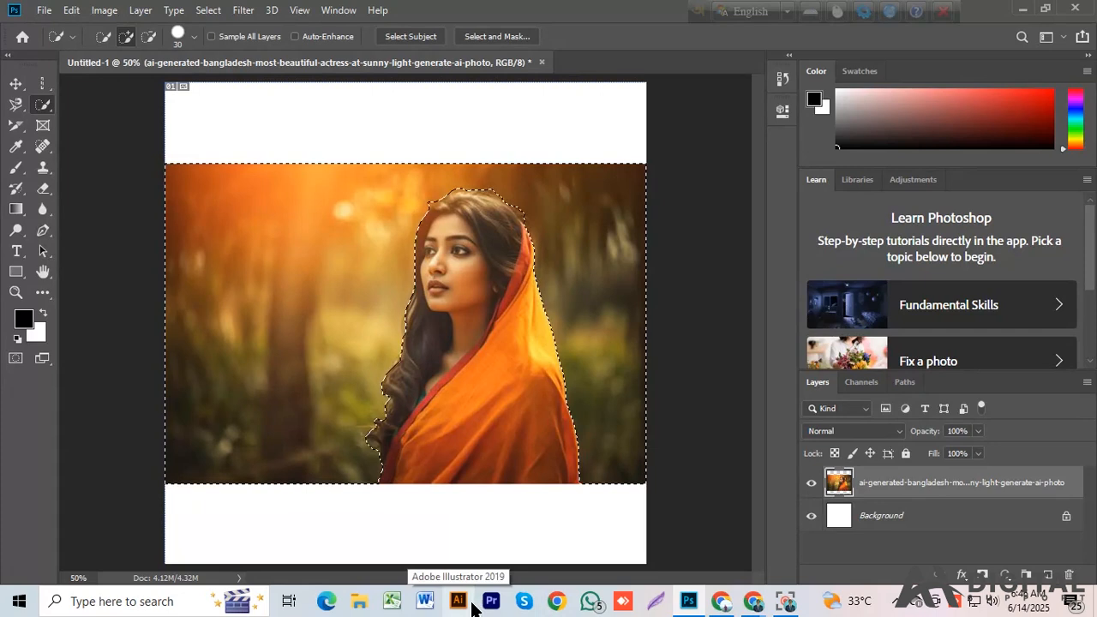
# Step: Try deleting the selected background, undo the deletion, and clear the selection
pyautogui.press('Delete')
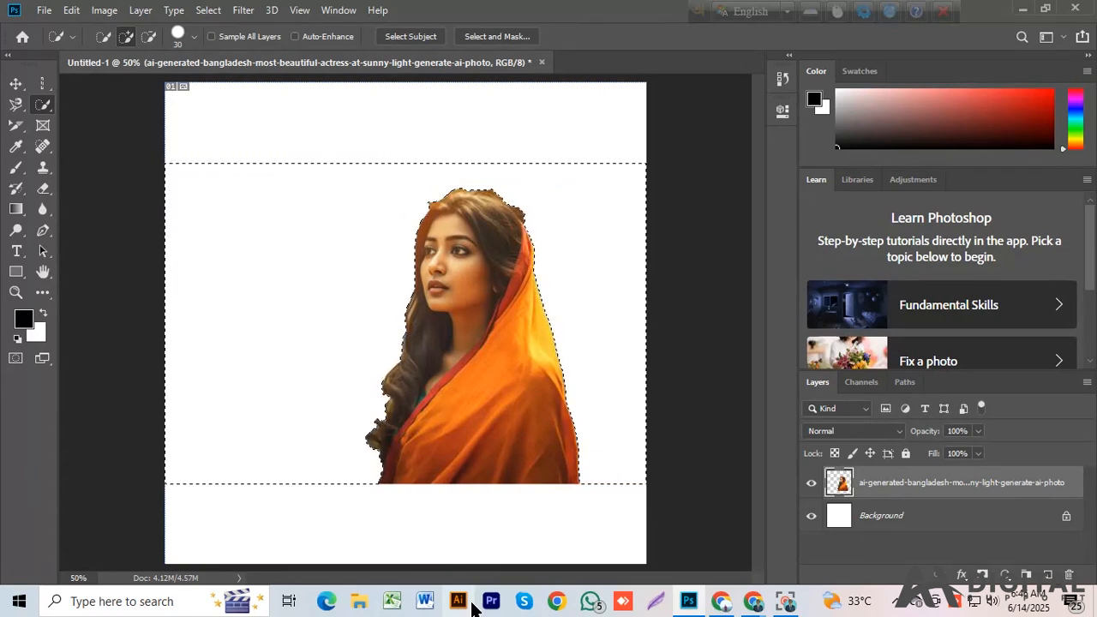
pyautogui.hotkey('ctrl', 'z')
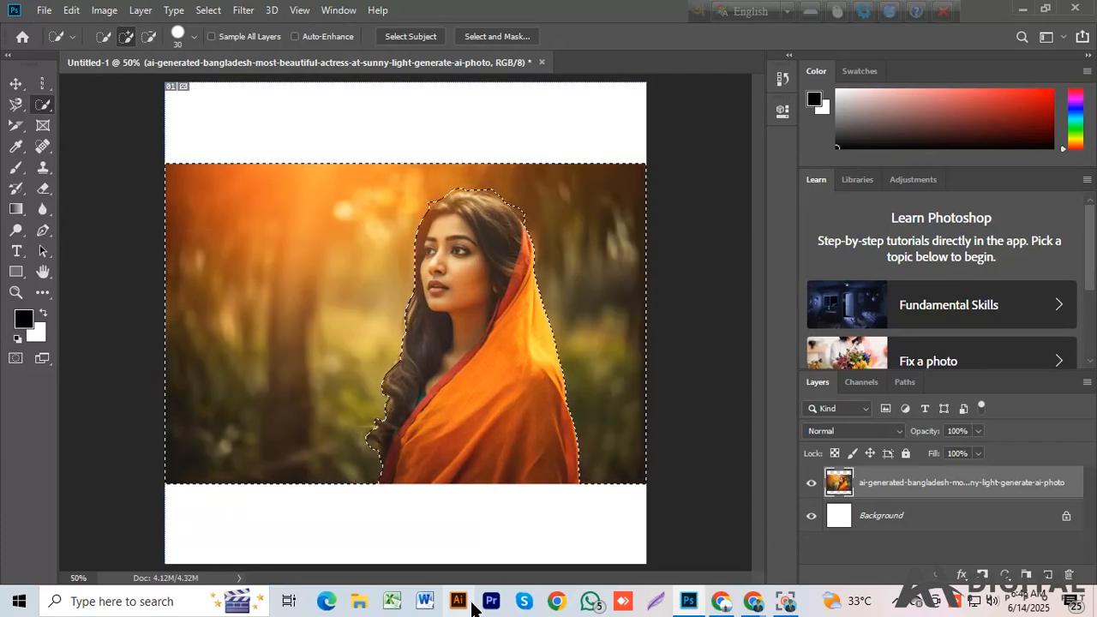
pyautogui.click(205, 11)
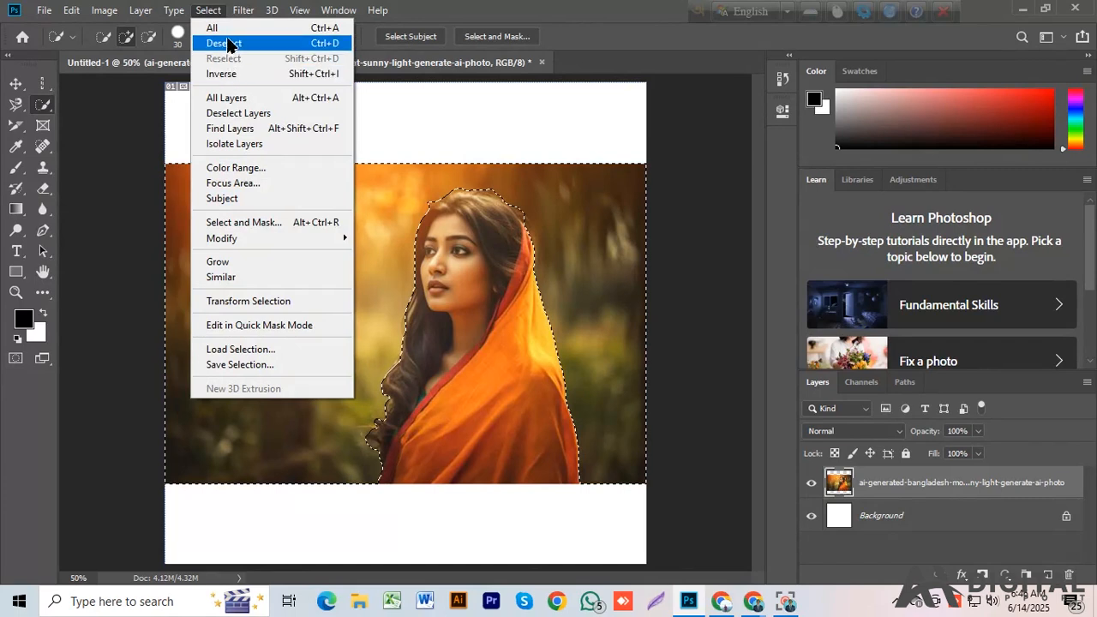
pyautogui.click(225, 44)
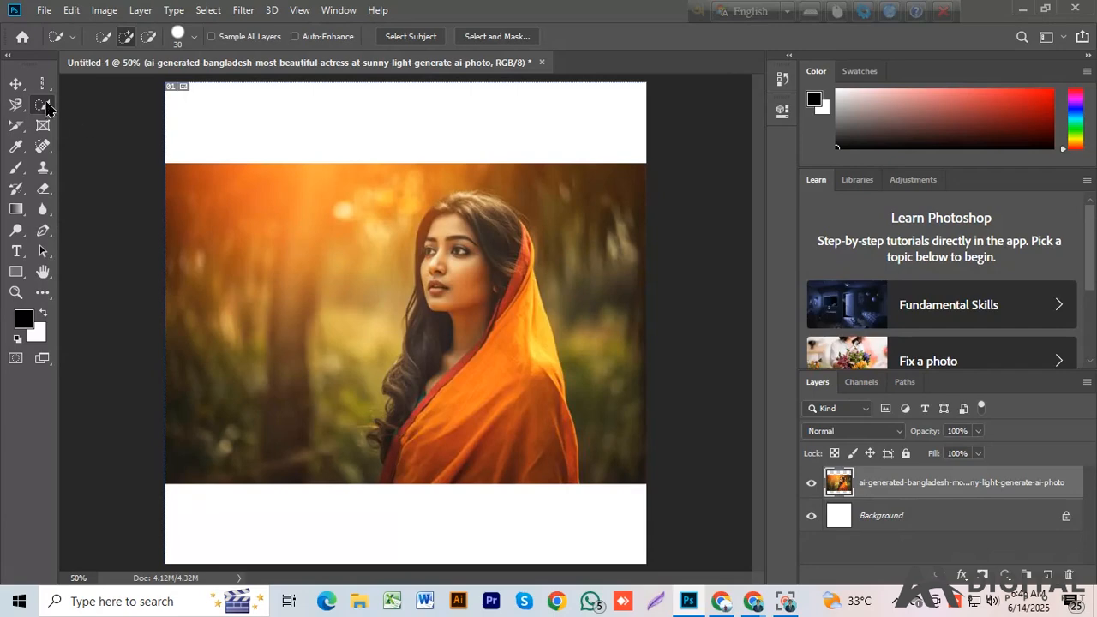
# Step: Place the image Screenshot_9 from Downloads as an embedded layer at its default size
pyautogui.click(44, 10)
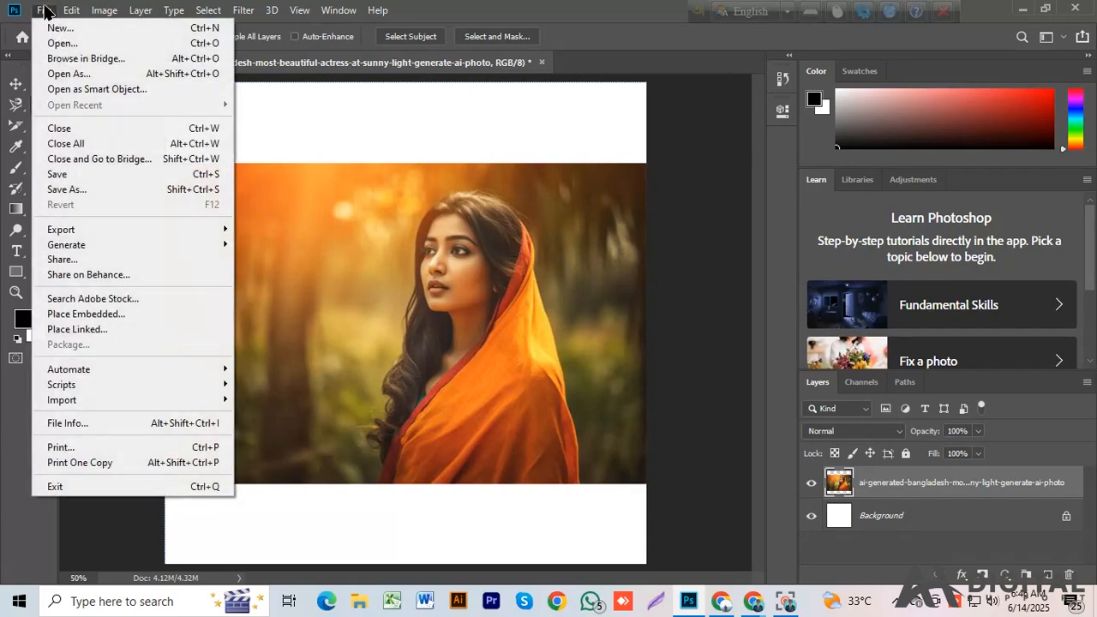
pyautogui.click(90, 315)
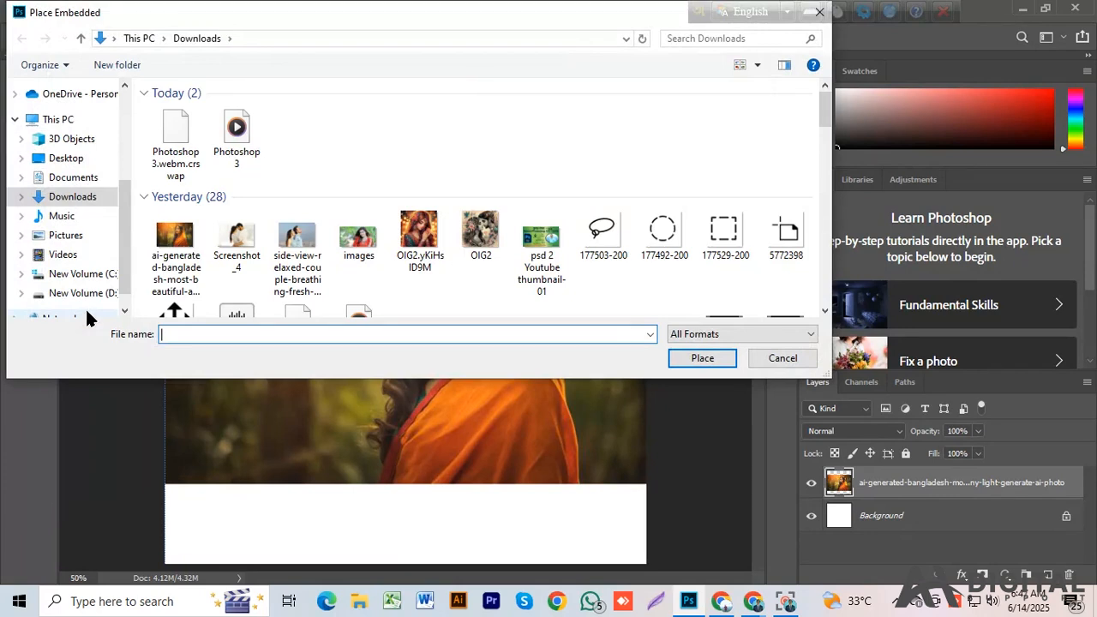
pyautogui.moveTo(825, 108); pyautogui.dragTo(853, 240)
pyautogui.click(297, 163)
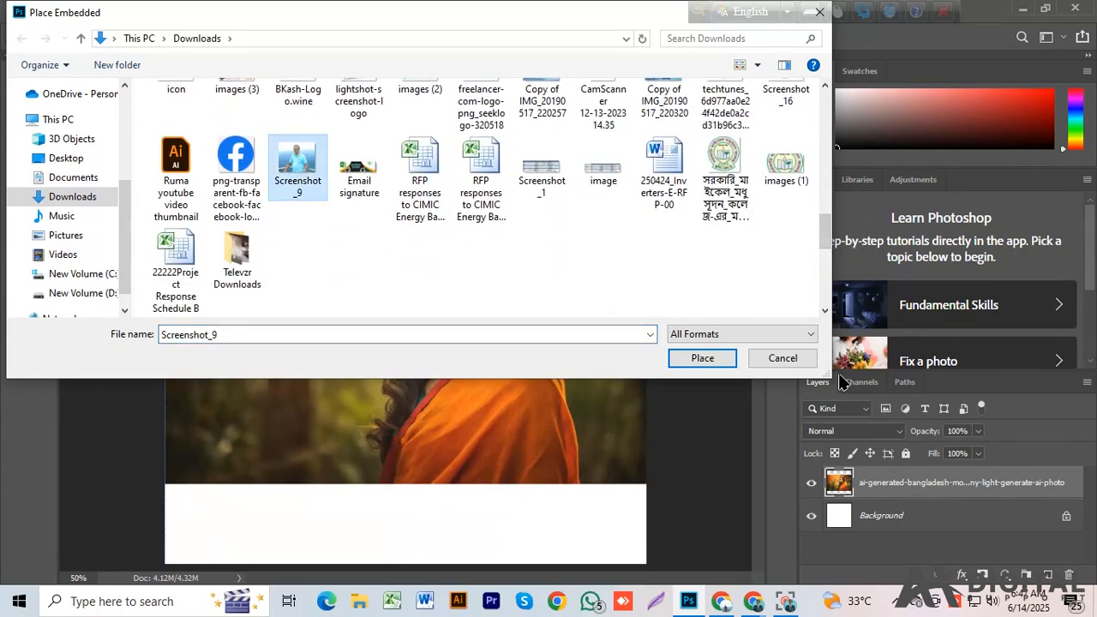
pyautogui.click(699, 360)
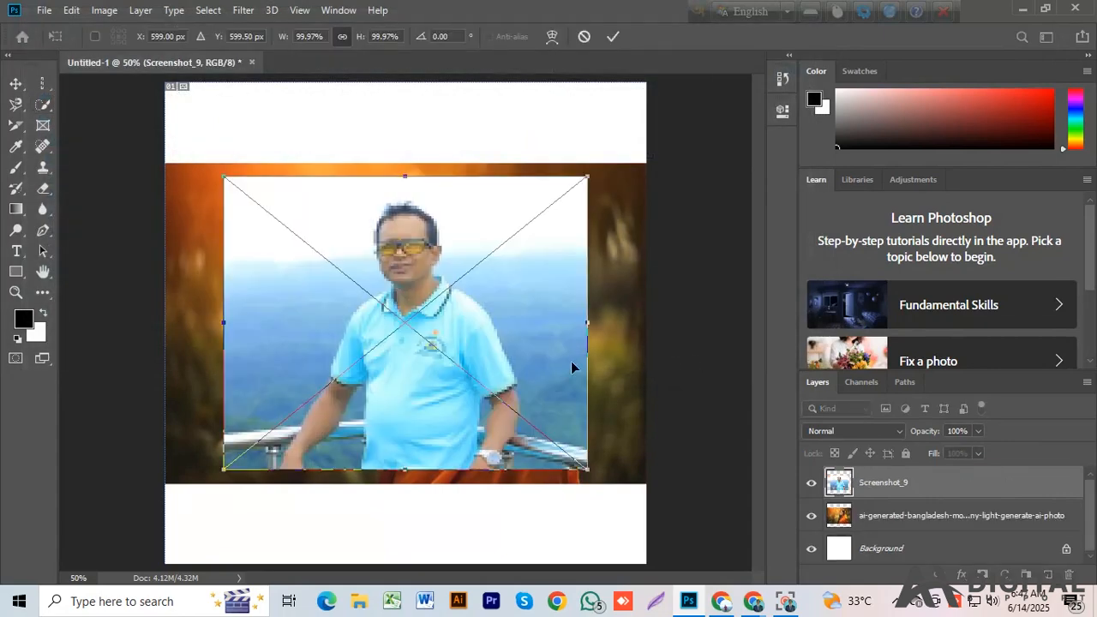
pyautogui.press('Return')
# Step: Select the white sky behind the man in Screenshot_9 with the Magic Wand Tool
pyautogui.press('w')
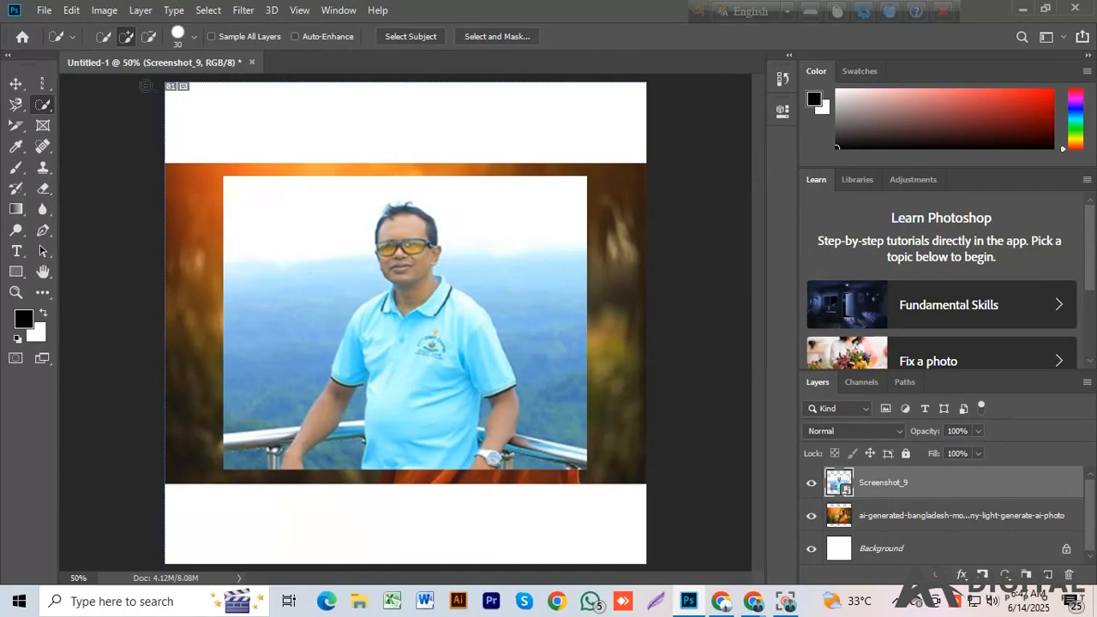
pyautogui.rightClick(50, 111)
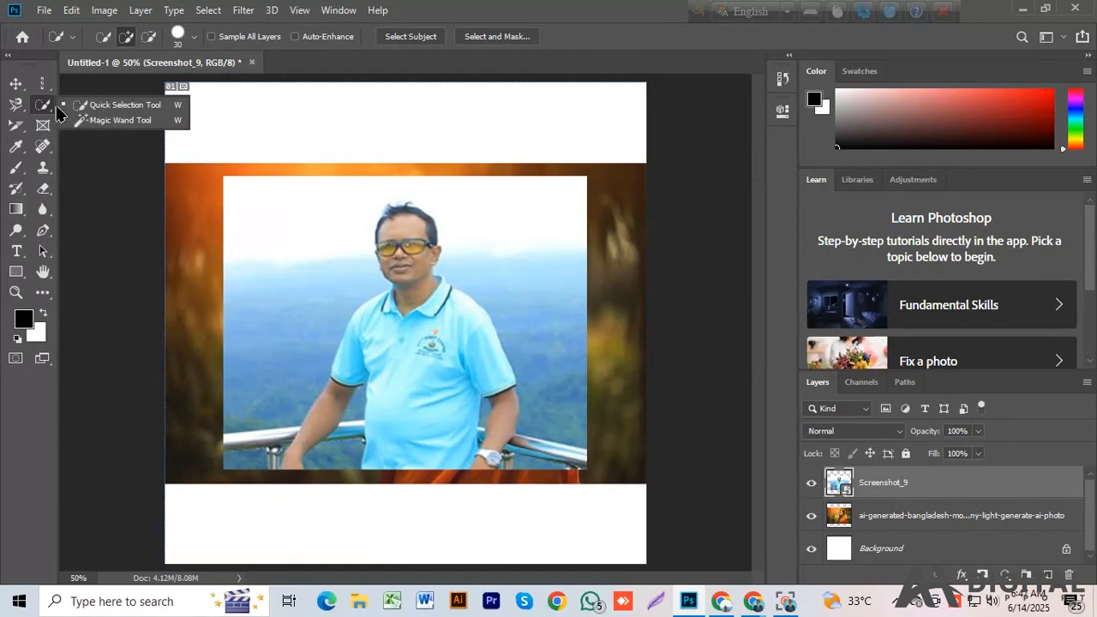
pyautogui.click(107, 121)
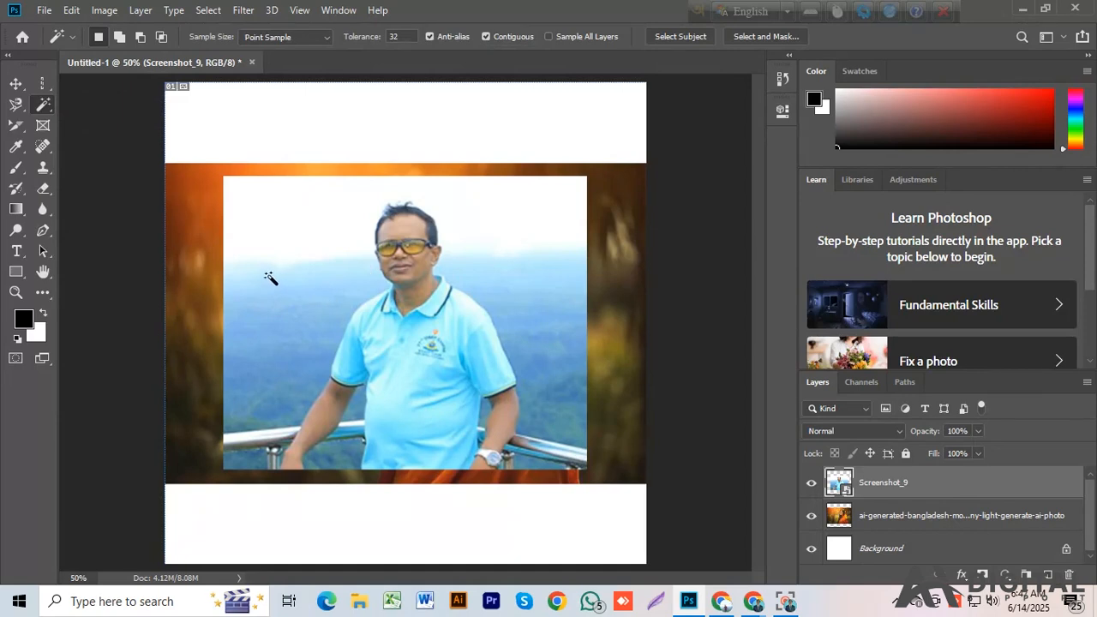
pyautogui.click(278, 199)
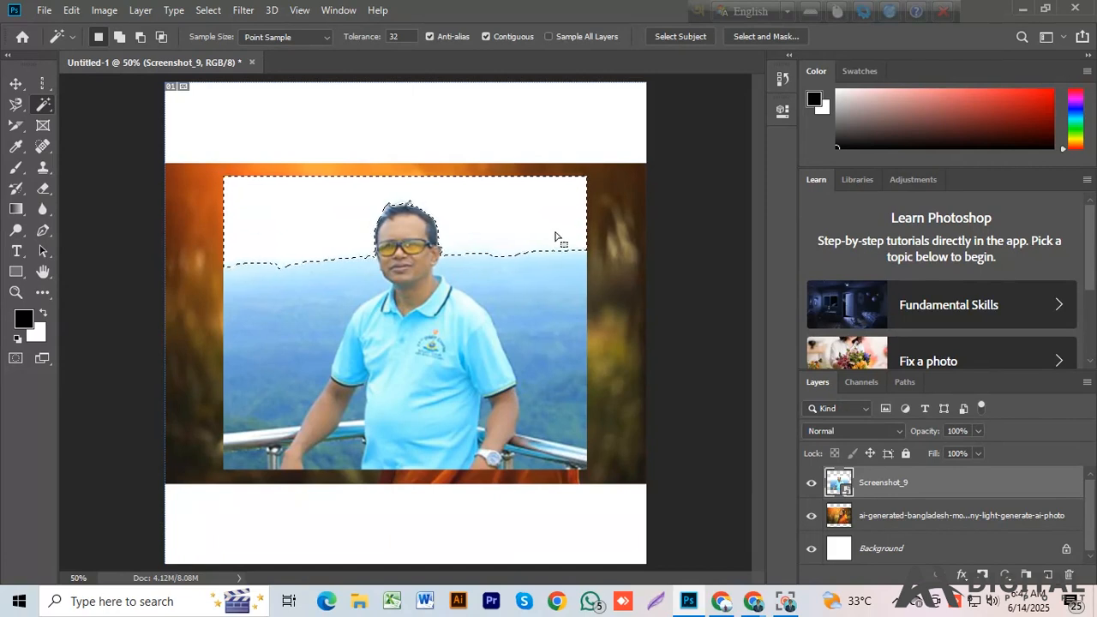
# Step: Try the Magic Wand on the hills at both sides, the man's light blue shirt, and the white sky again
pyautogui.click(281, 332)
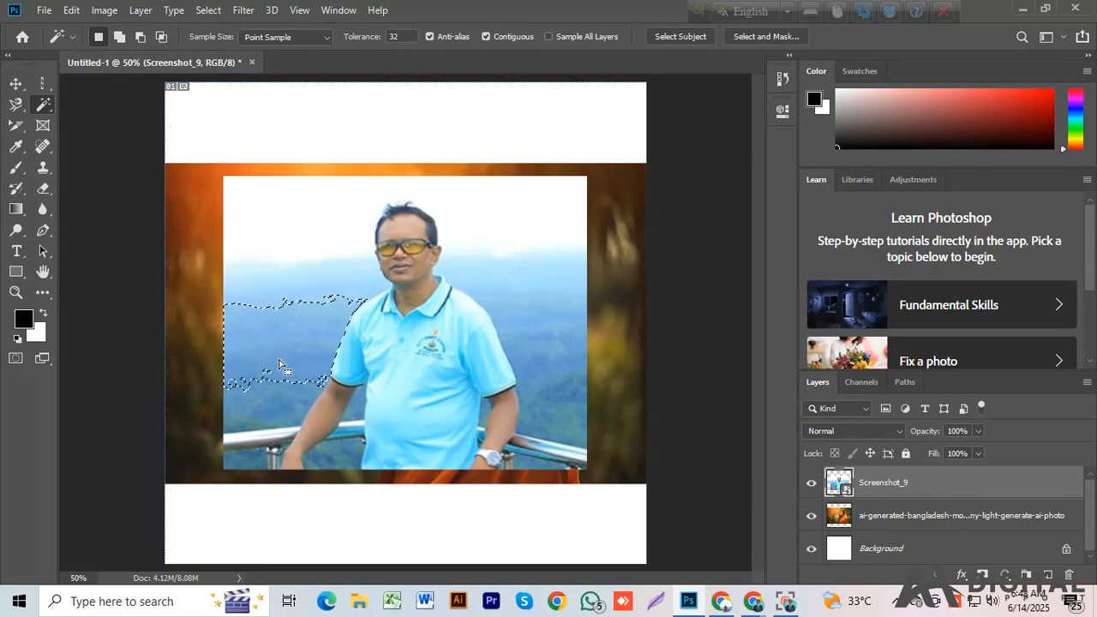
pyautogui.click(529, 326)
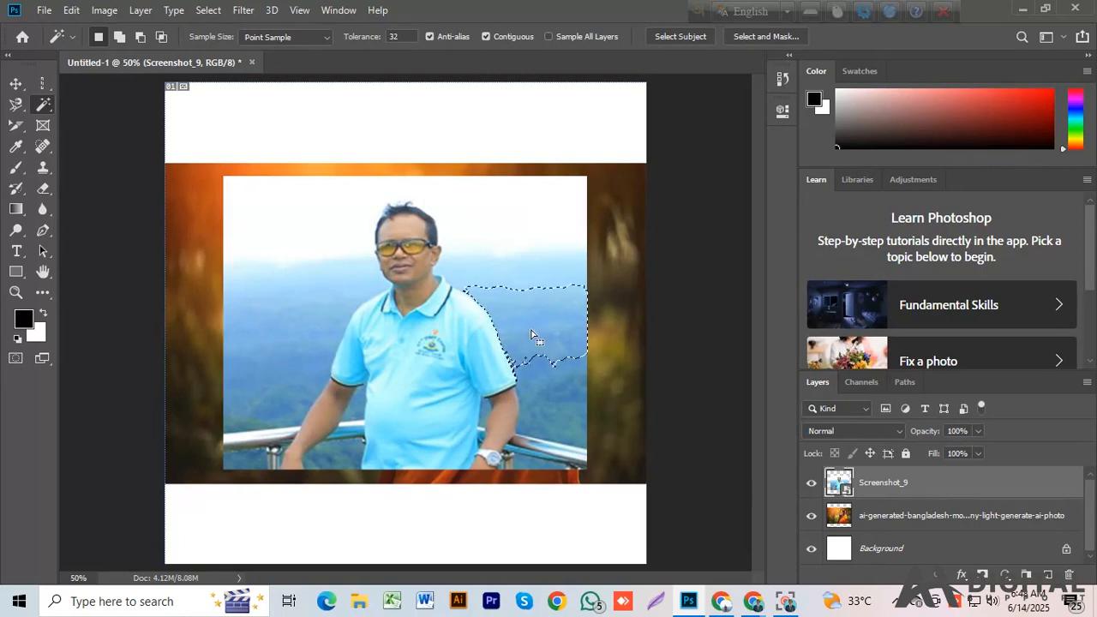
pyautogui.click(559, 431)
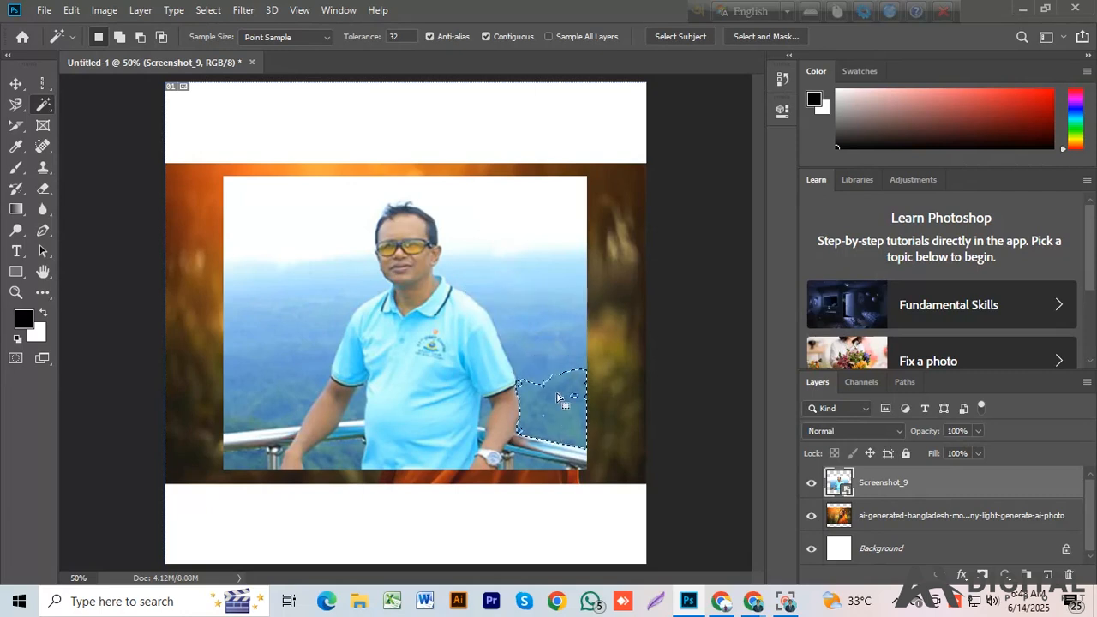
pyautogui.click(510, 276)
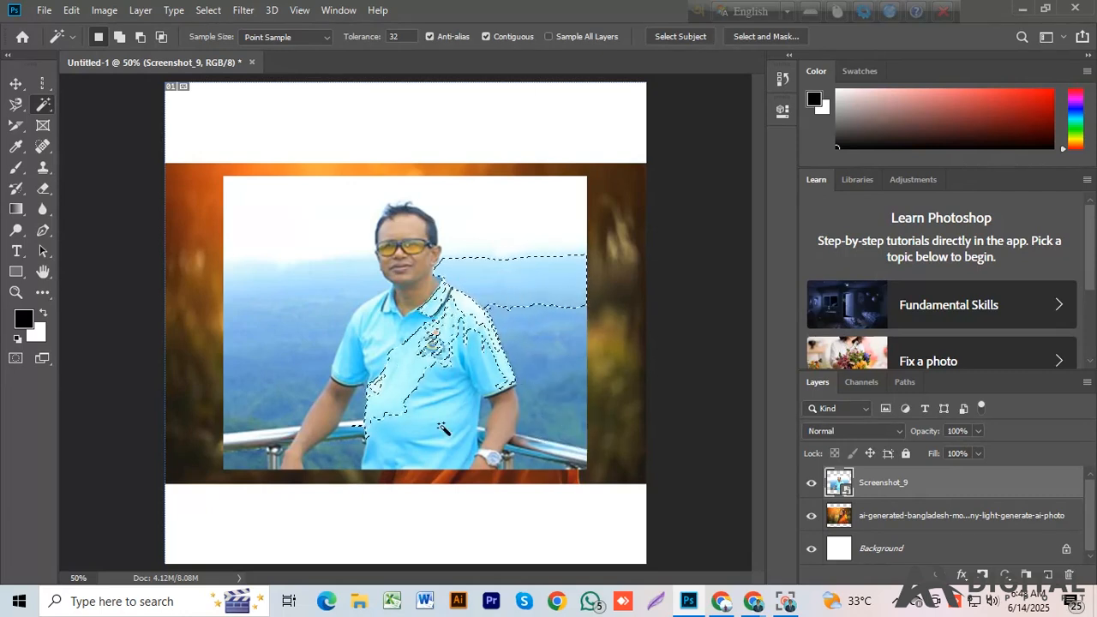
pyautogui.click(416, 433)
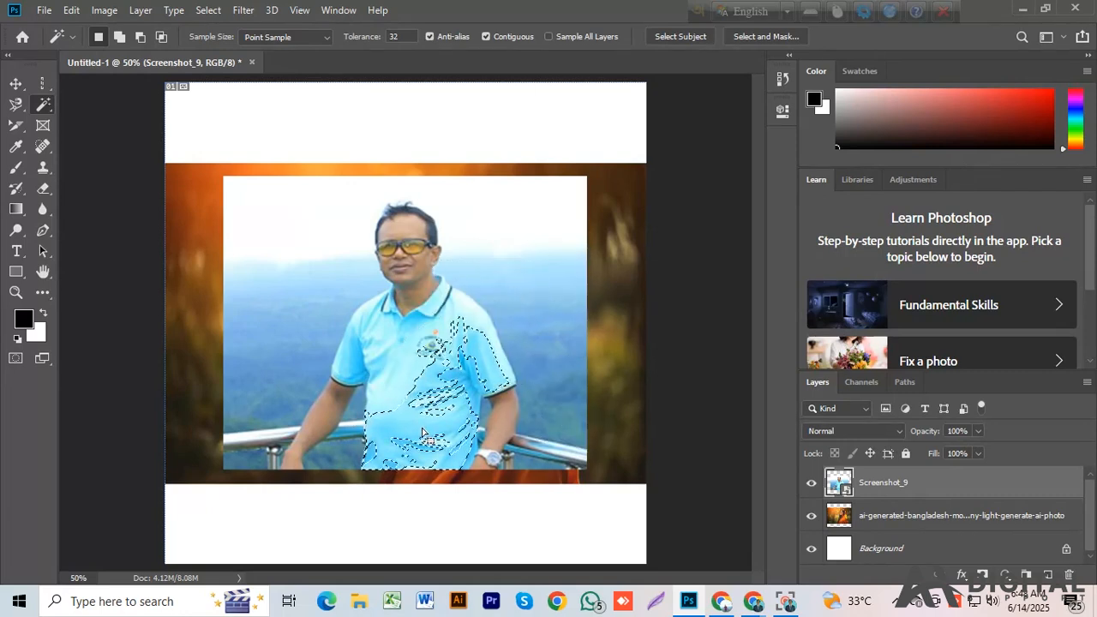
pyautogui.click(396, 378)
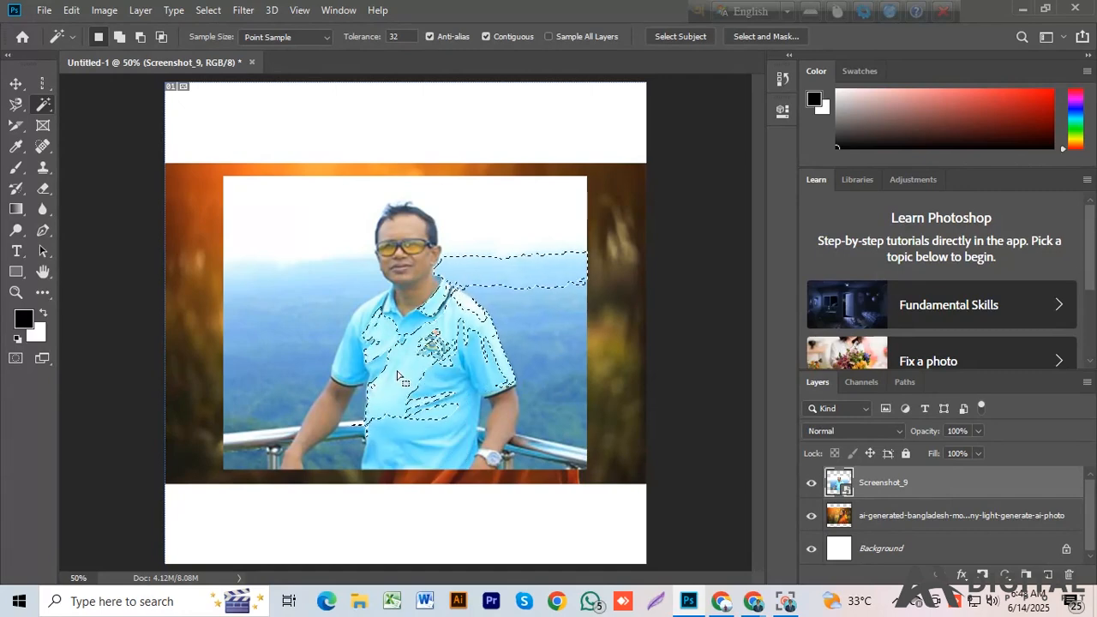
pyautogui.click(276, 221)
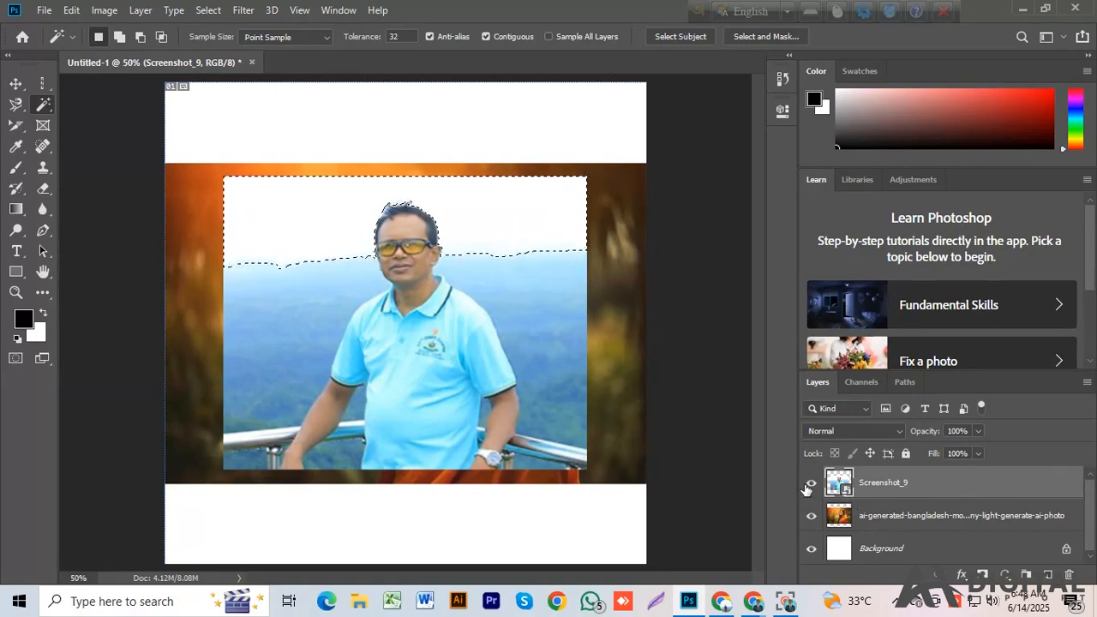
# Step: Clear the selection, hide the Screenshot_9 layer, and make the woman's portrait layer active
pyautogui.click(207, 11)
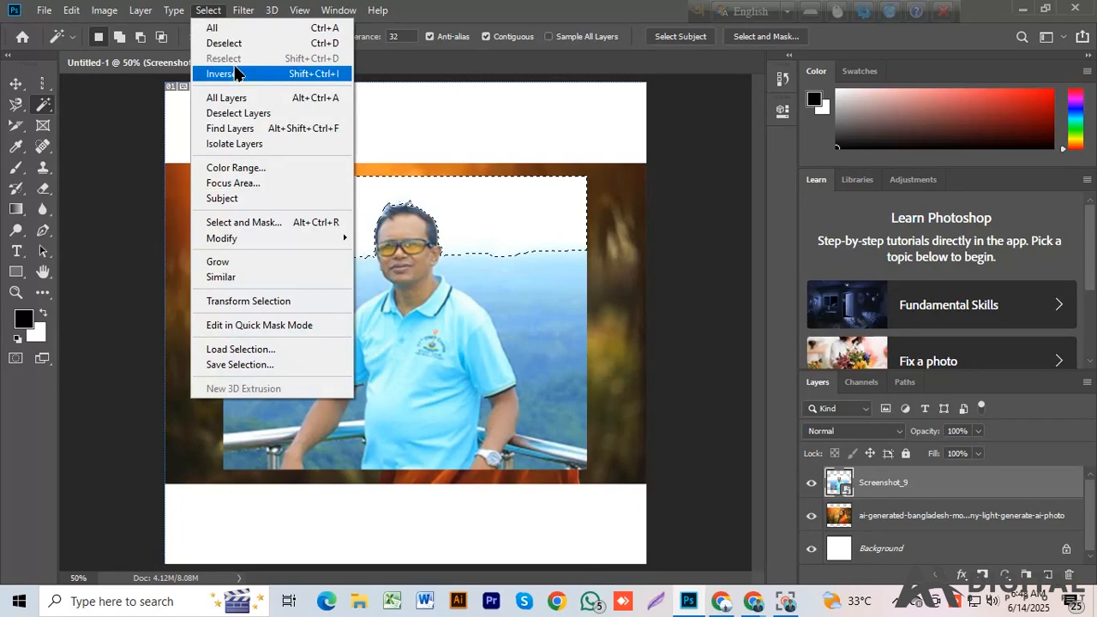
pyautogui.click(221, 43)
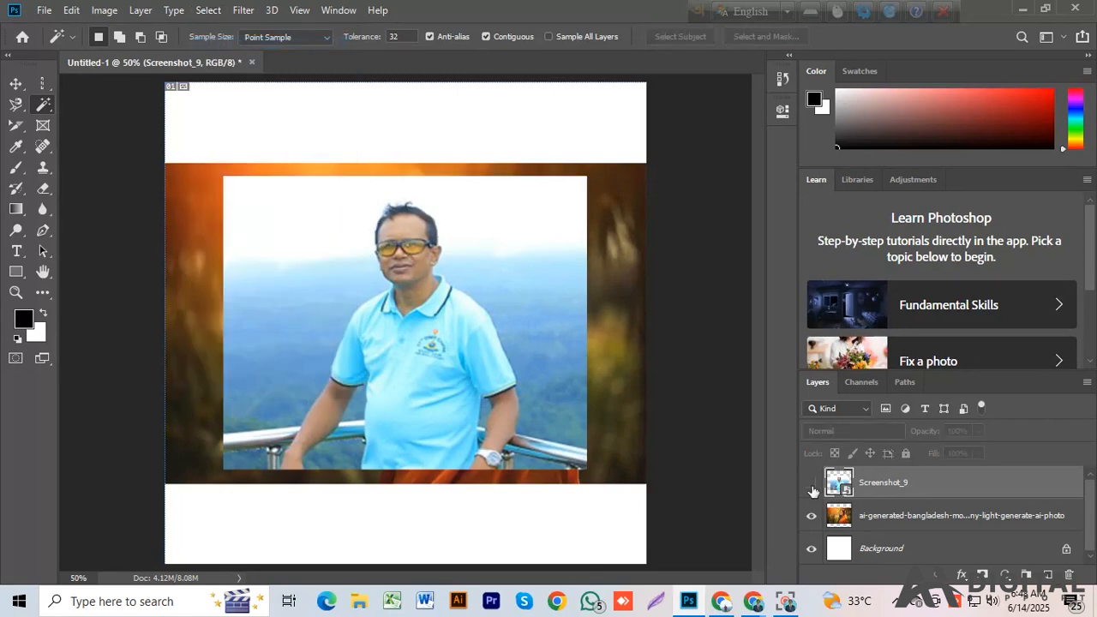
pyautogui.click(812, 483)
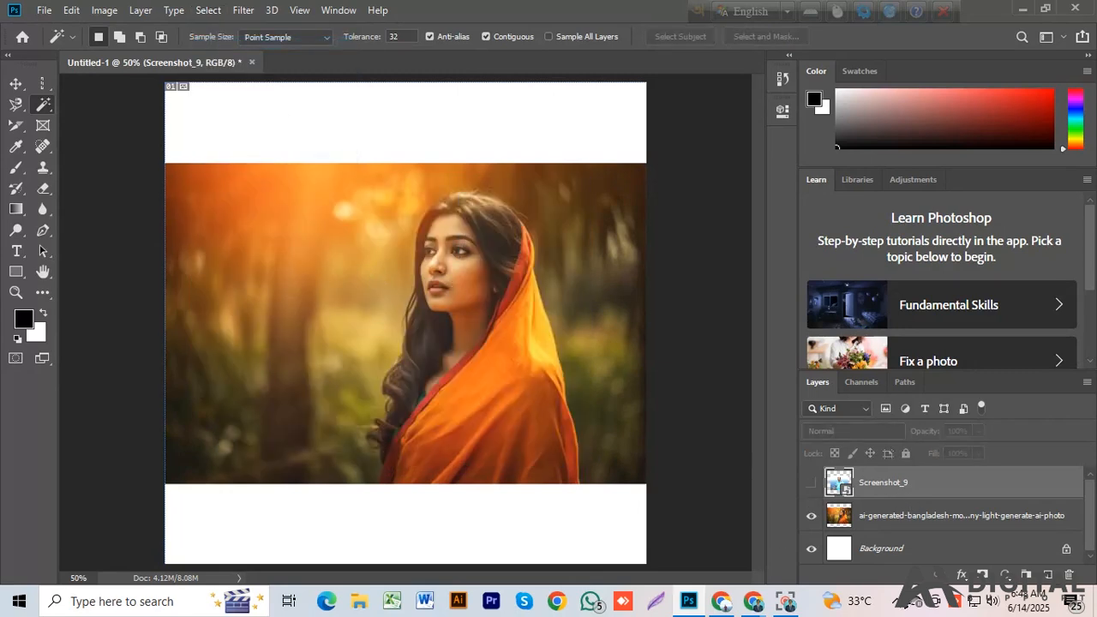
pyautogui.click(931, 523)
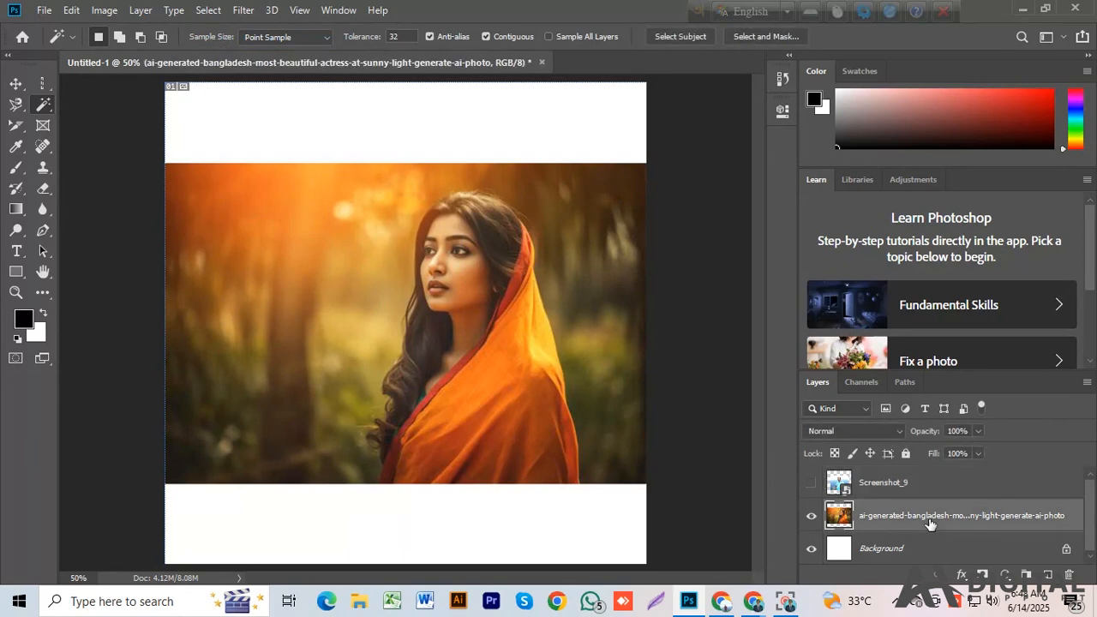
# Step: Sample several areas of the forest background with the Magic Wand, ending with the dark lower-left foliage
pyautogui.click(336, 266)
pyautogui.click(589, 198)
pyautogui.click(210, 218)
pyautogui.click(200, 365)
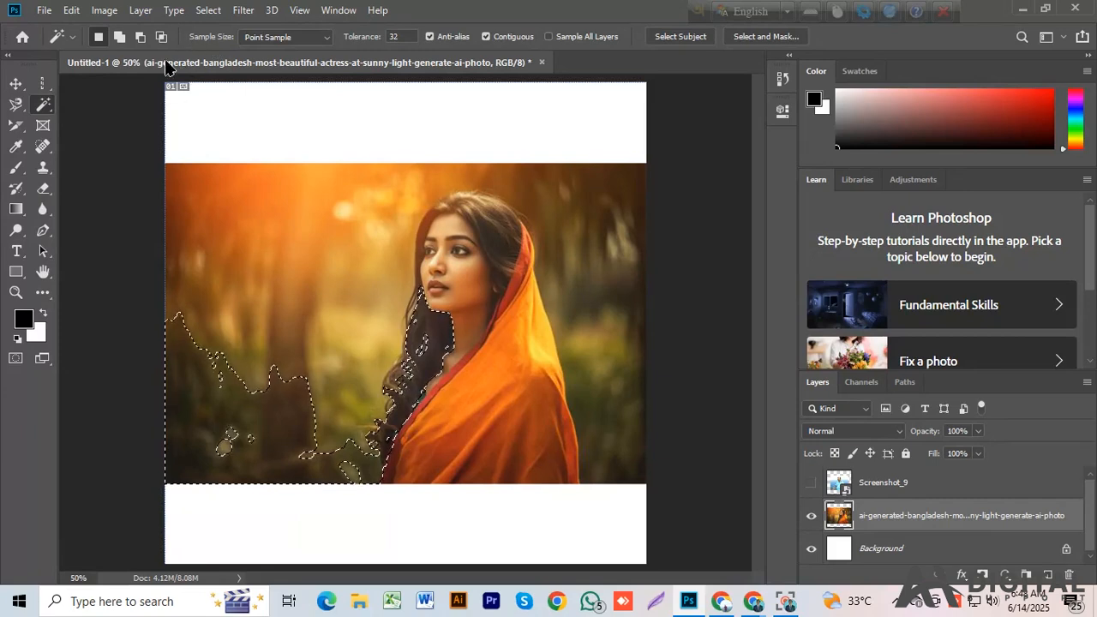
# Step: Examine the Magic Wand Tool's presets, the Sample Size choices and the Tolerance setting
pyautogui.click(73, 38)
pyautogui.click(93, 170)
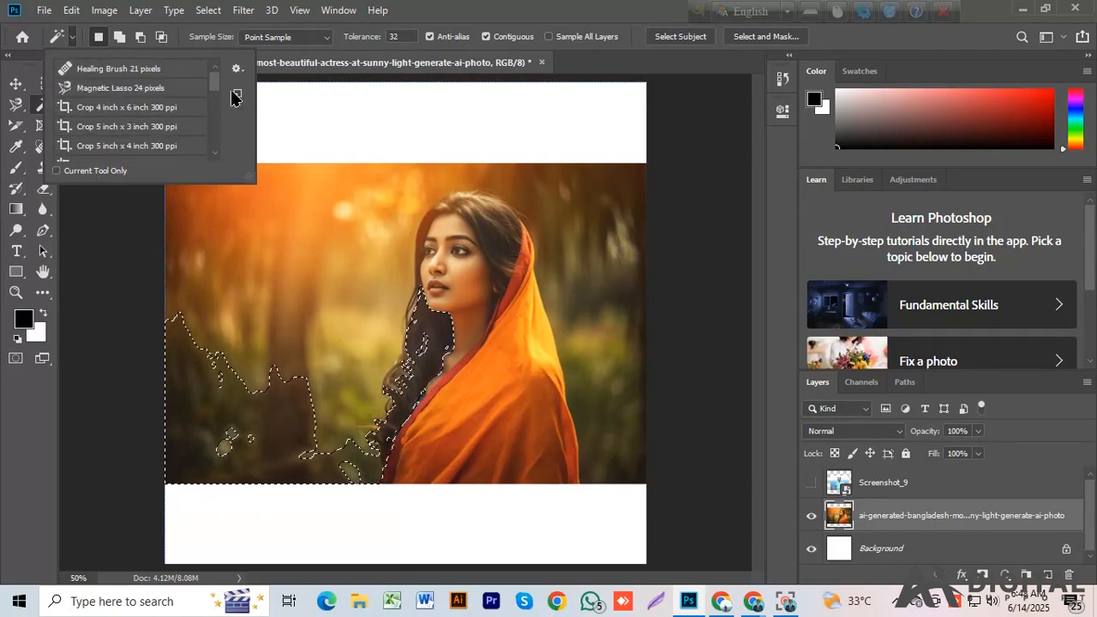
pyautogui.click(73, 37)
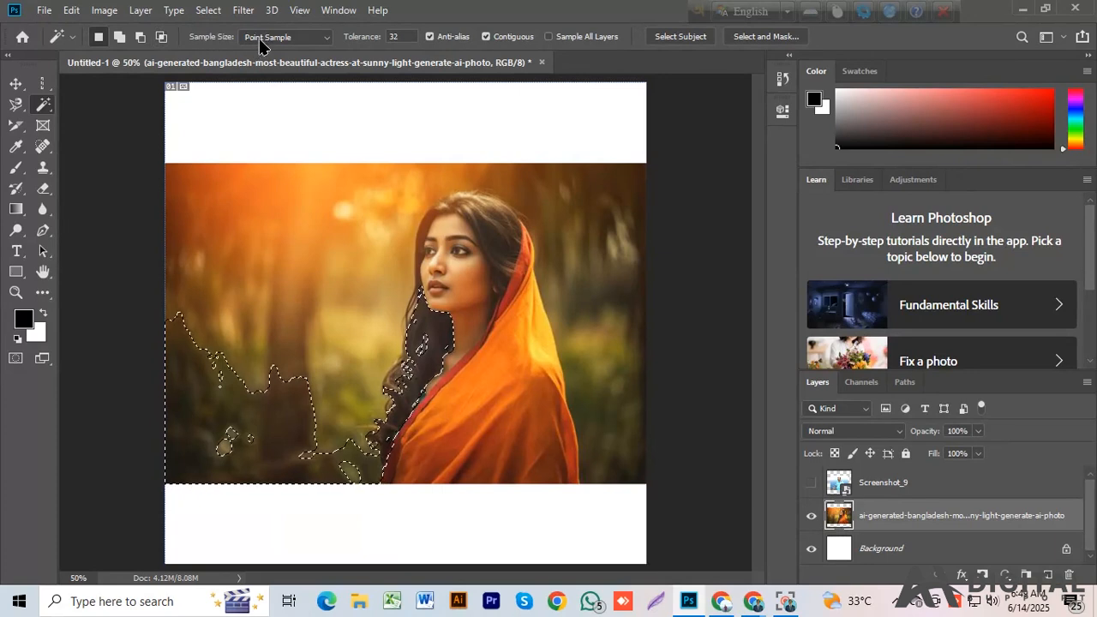
pyautogui.click(326, 43)
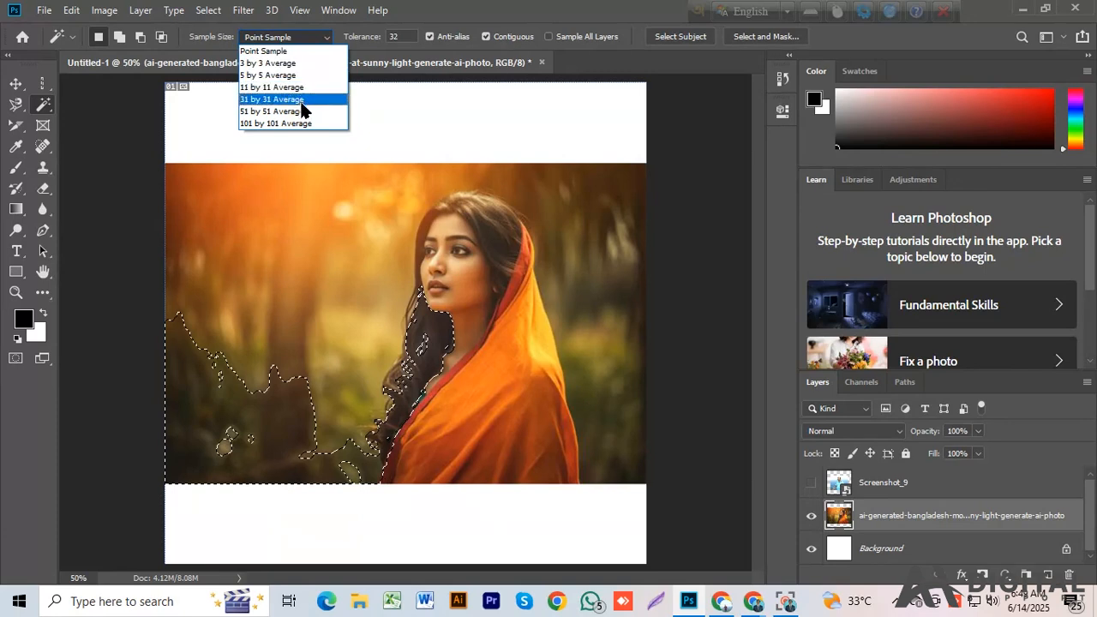
pyautogui.click(401, 36)
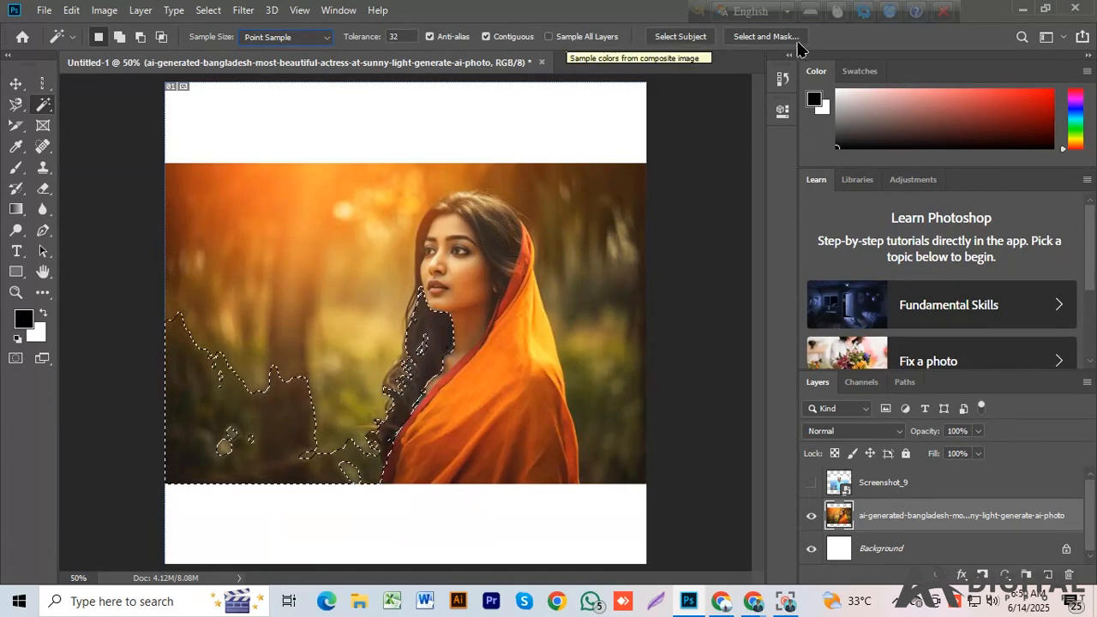
# Step: Select the woman automatically with Select Subject, discarding the current selection, and deselect everything
pyautogui.click(668, 38)
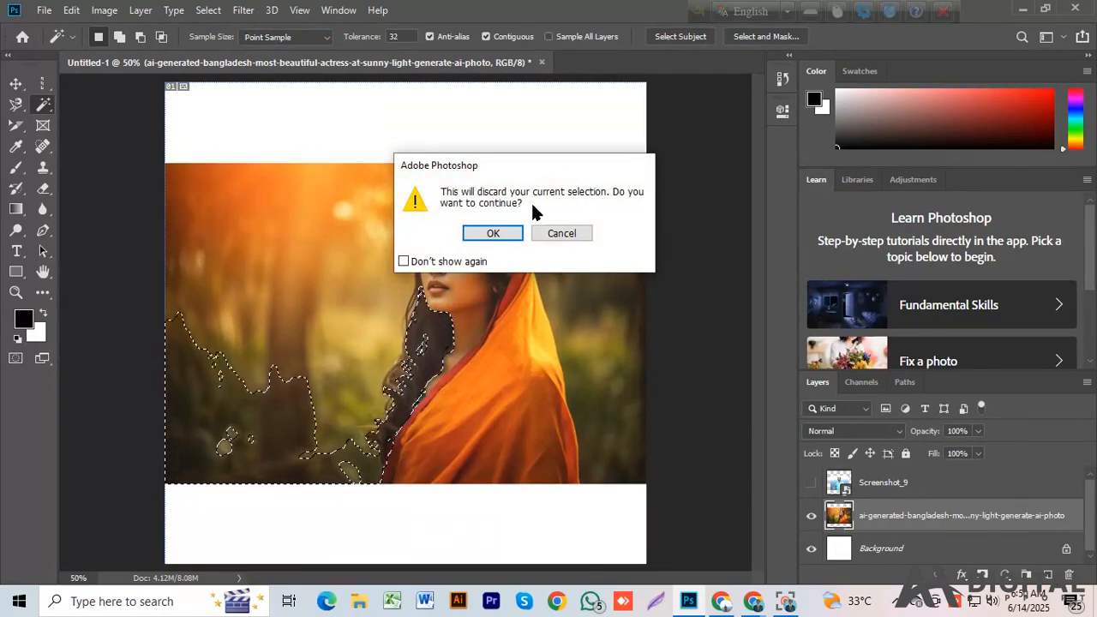
pyautogui.click(488, 232)
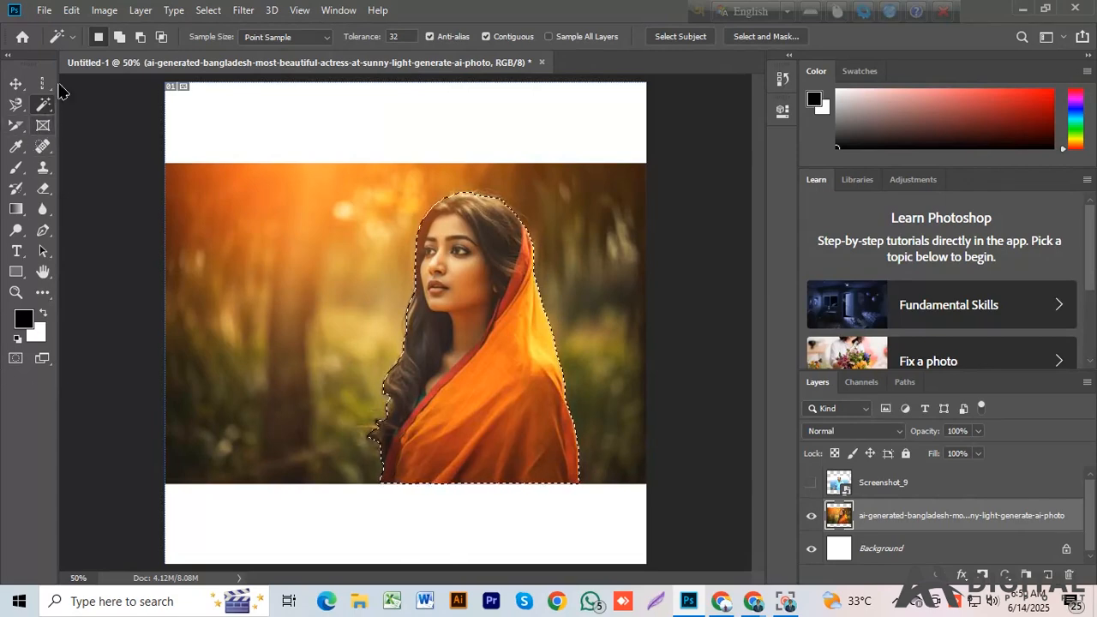
pyautogui.click(208, 10)
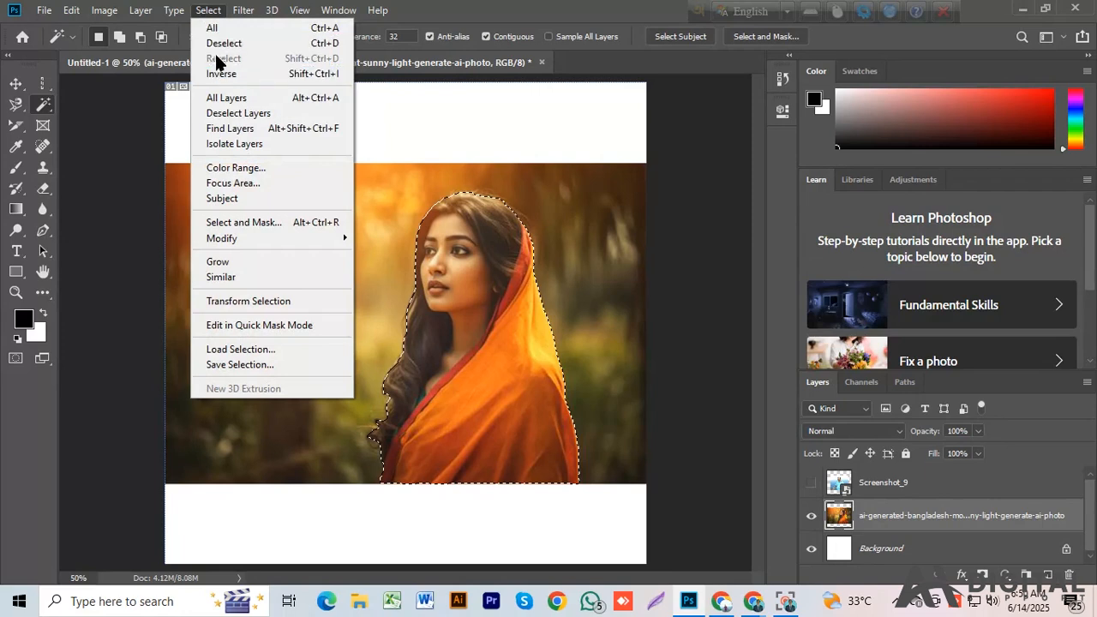
pyautogui.click(219, 45)
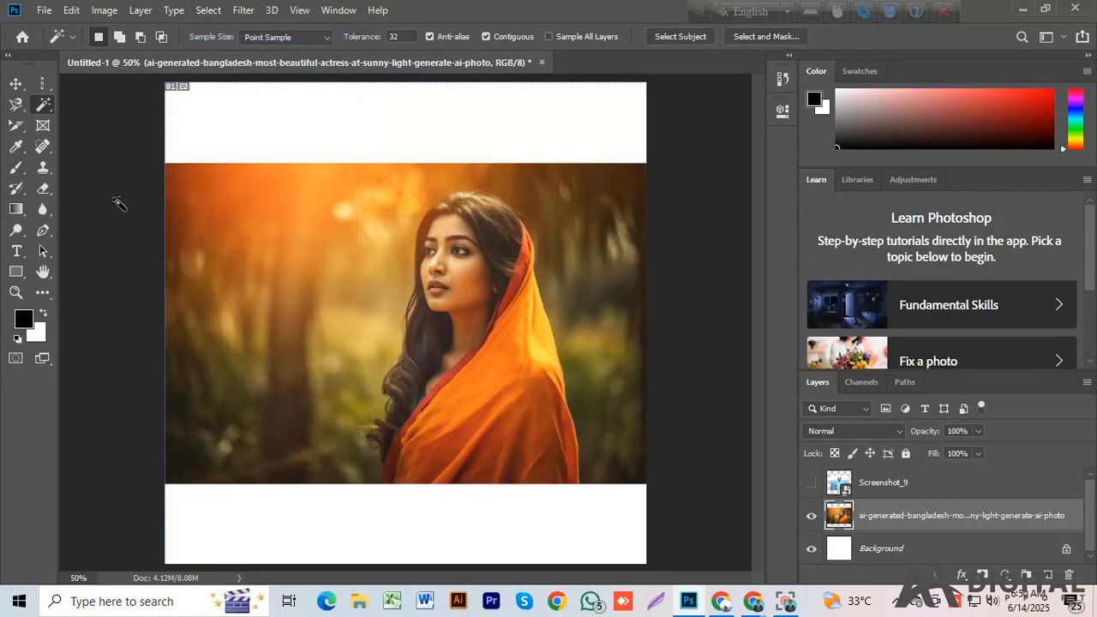
# Step: Crop the canvas with the Crop Tool closely around the woman, cutting off the white bands and part of the forest on both sides
pyautogui.click(26, 131)
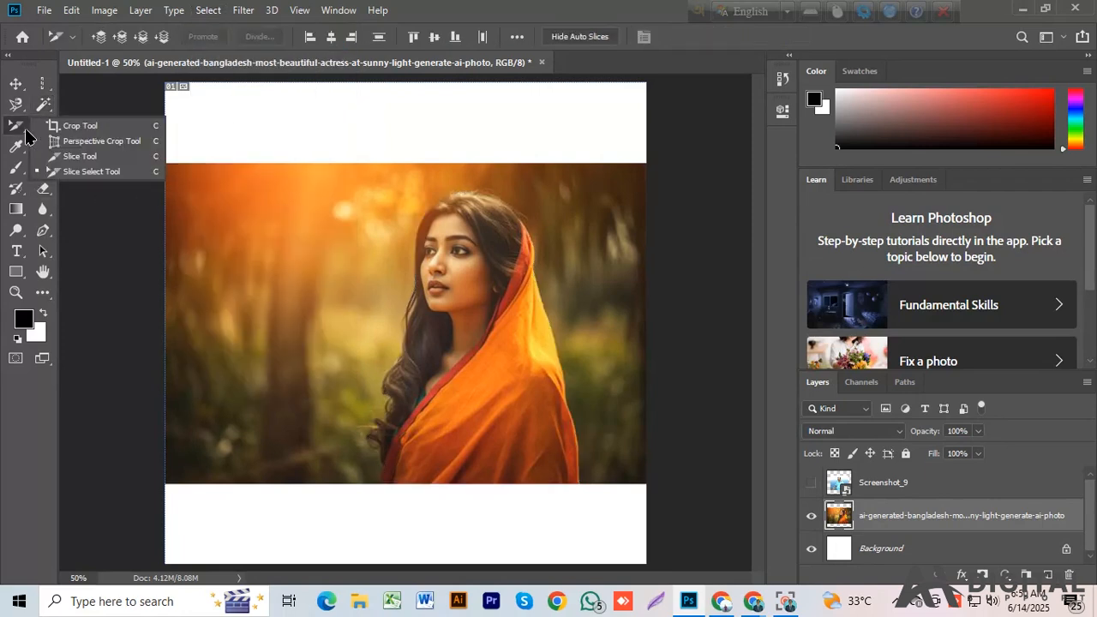
pyautogui.click(72, 128)
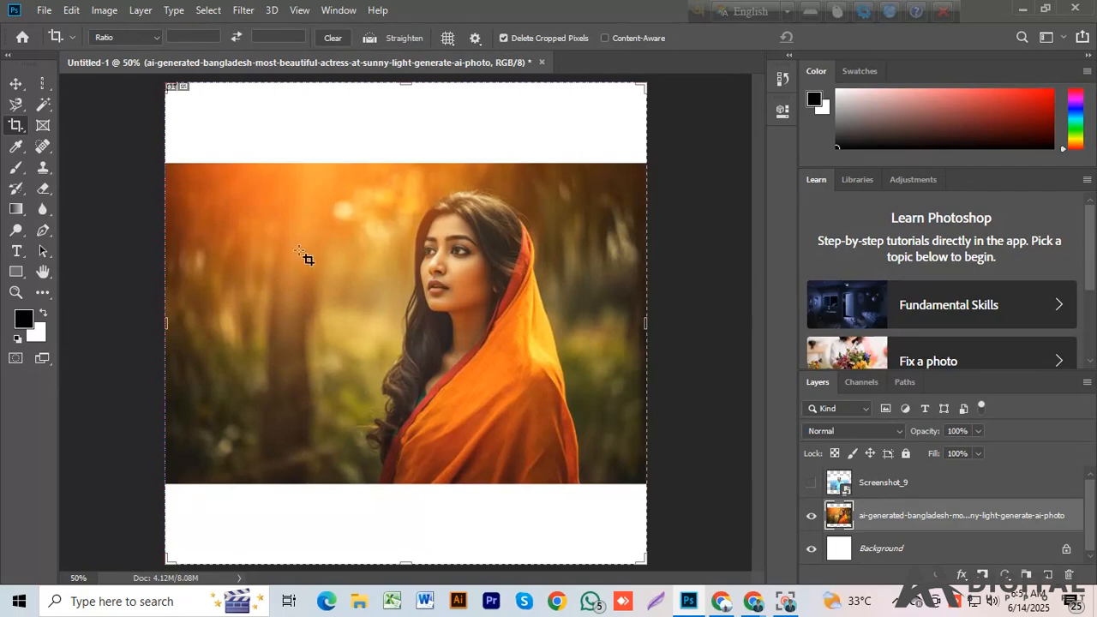
pyautogui.moveTo(166, 326); pyautogui.dragTo(257, 343)
pyautogui.moveTo(558, 326); pyautogui.dragTo(530, 316)
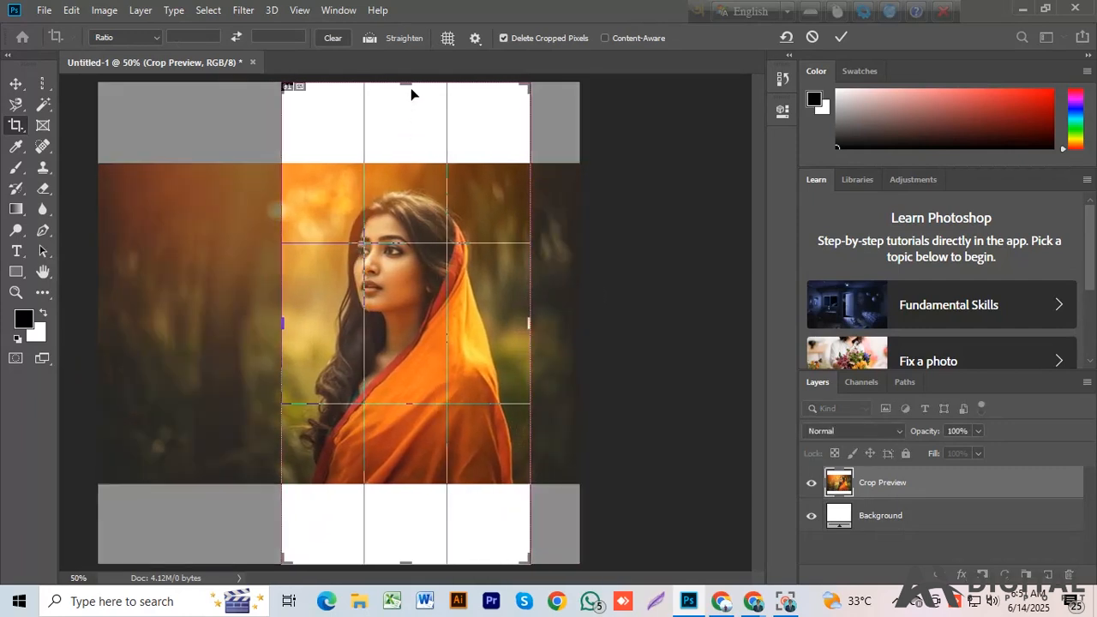
pyautogui.moveTo(409, 86); pyautogui.dragTo(415, 125)
pyautogui.moveTo(403, 523); pyautogui.dragTo(404, 482)
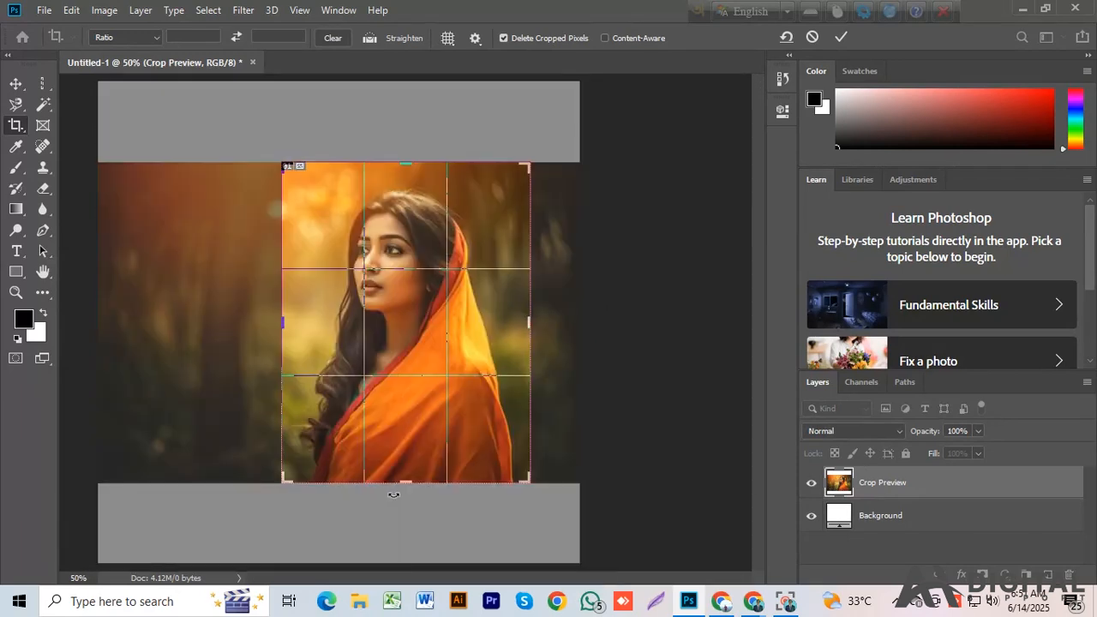
pyautogui.click(839, 40)
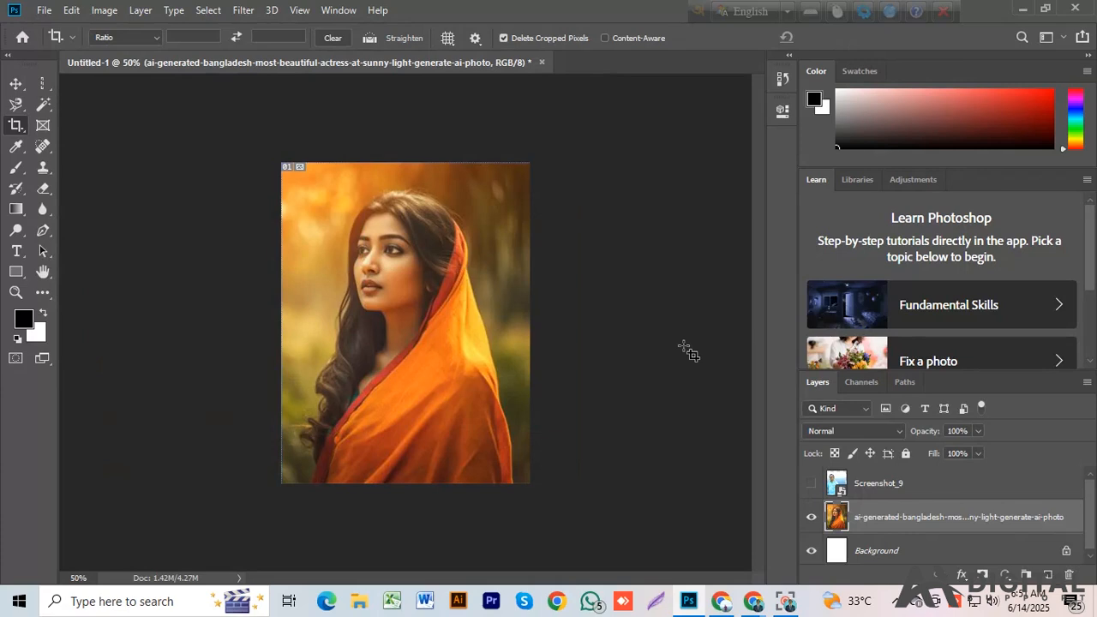
# Step: Undo the crop and view the Crop Tool's additional crop options
pyautogui.hotkey('ctrl', 'z')
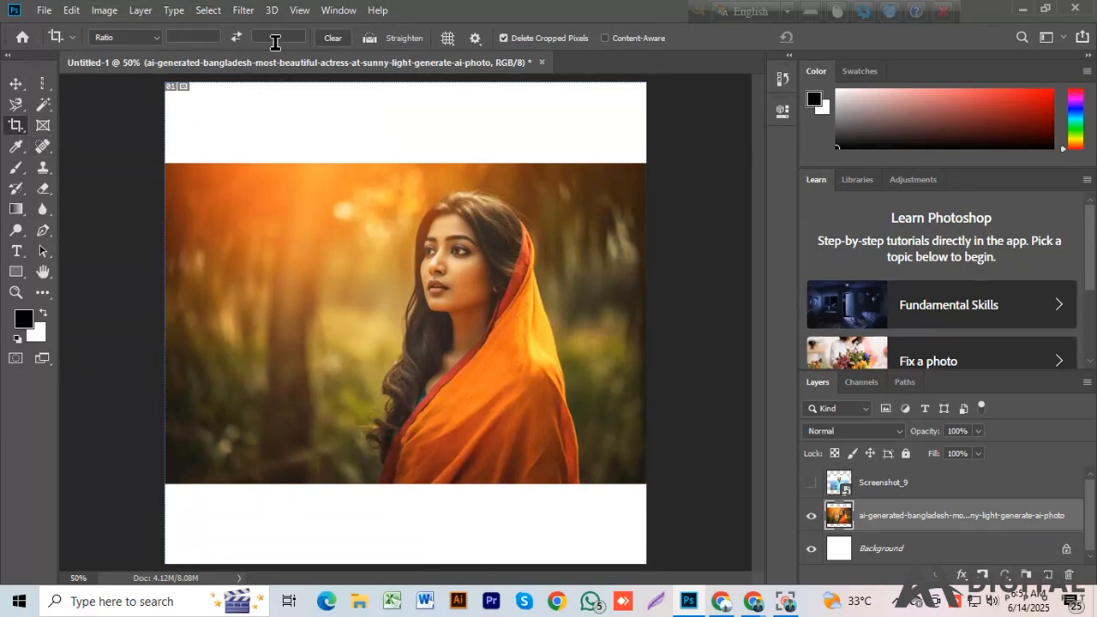
pyautogui.click(475, 39)
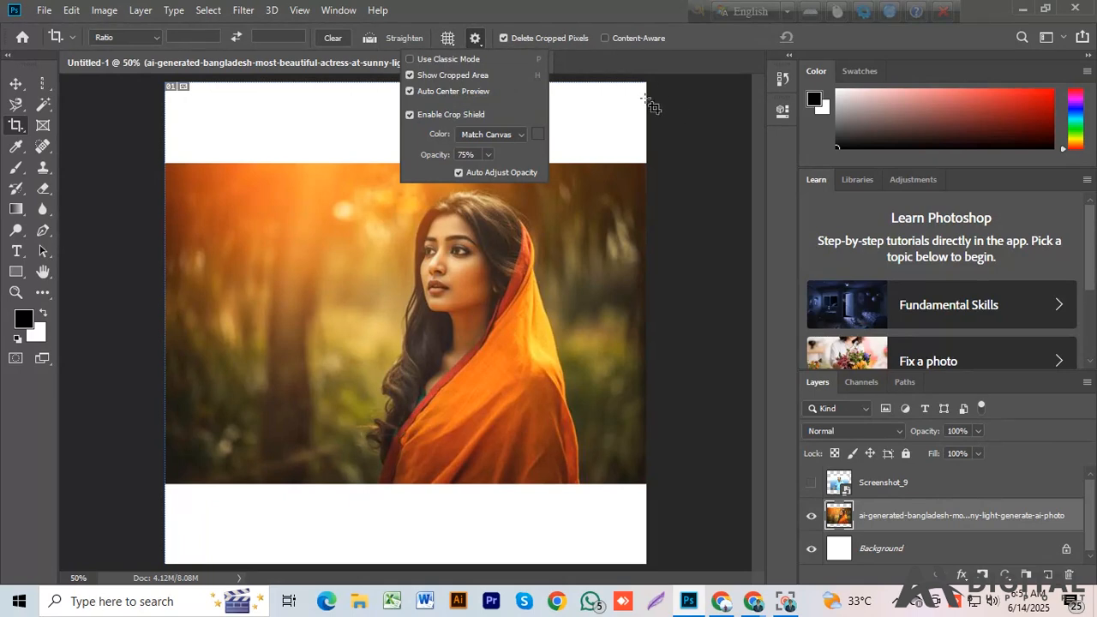
# Step: Switch to the Perspective Crop Tool, show the Screenshot_9 layer and make it active
pyautogui.rightClick(25, 134)
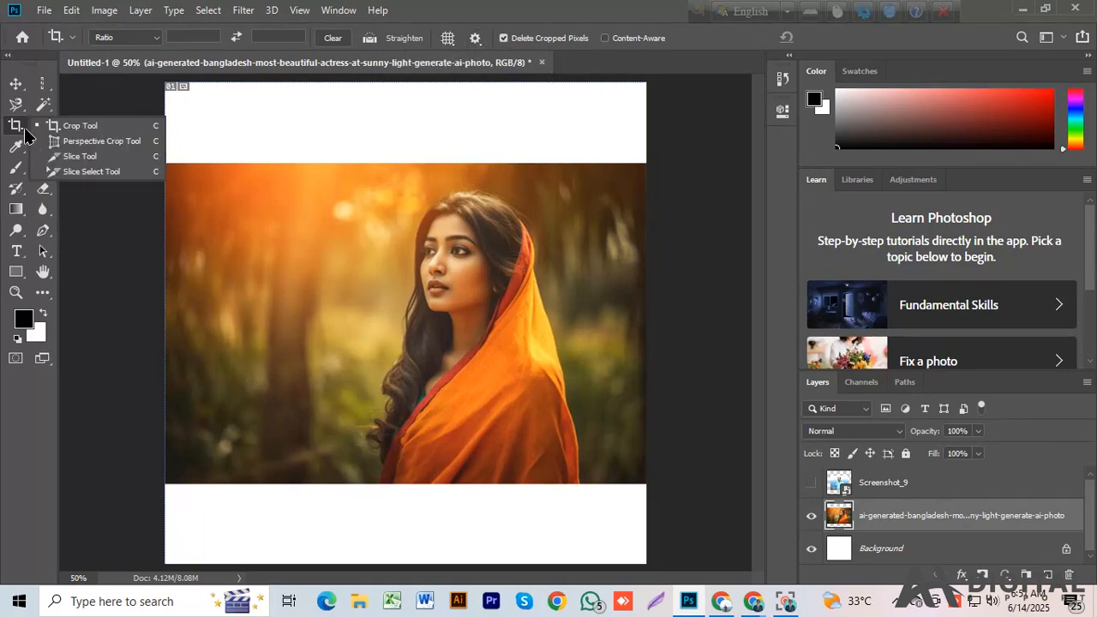
pyautogui.click(100, 142)
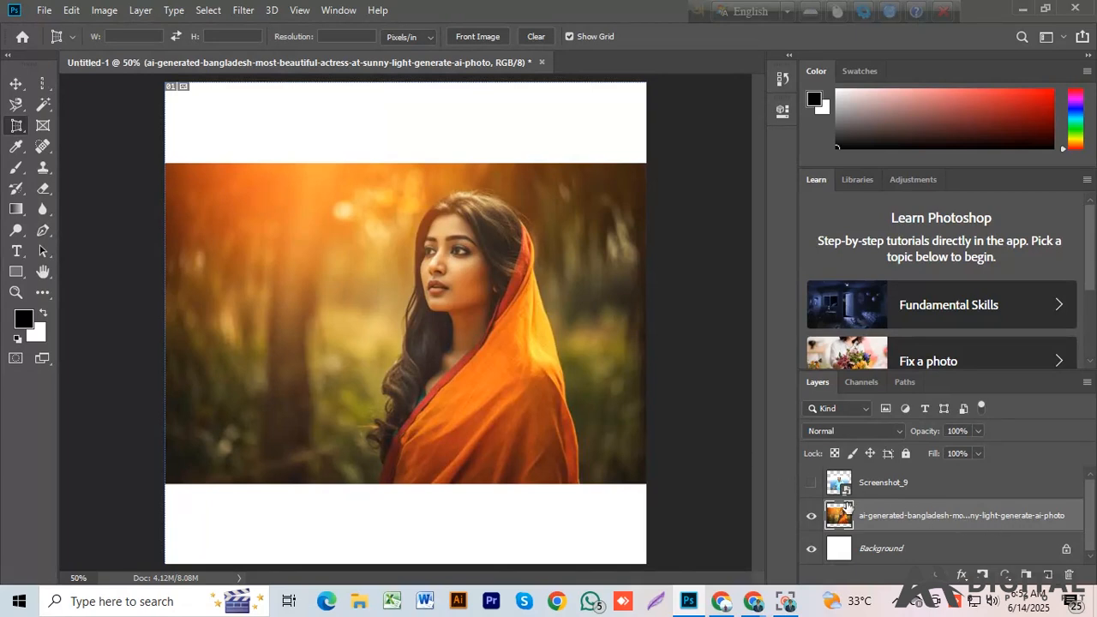
pyautogui.click(812, 485)
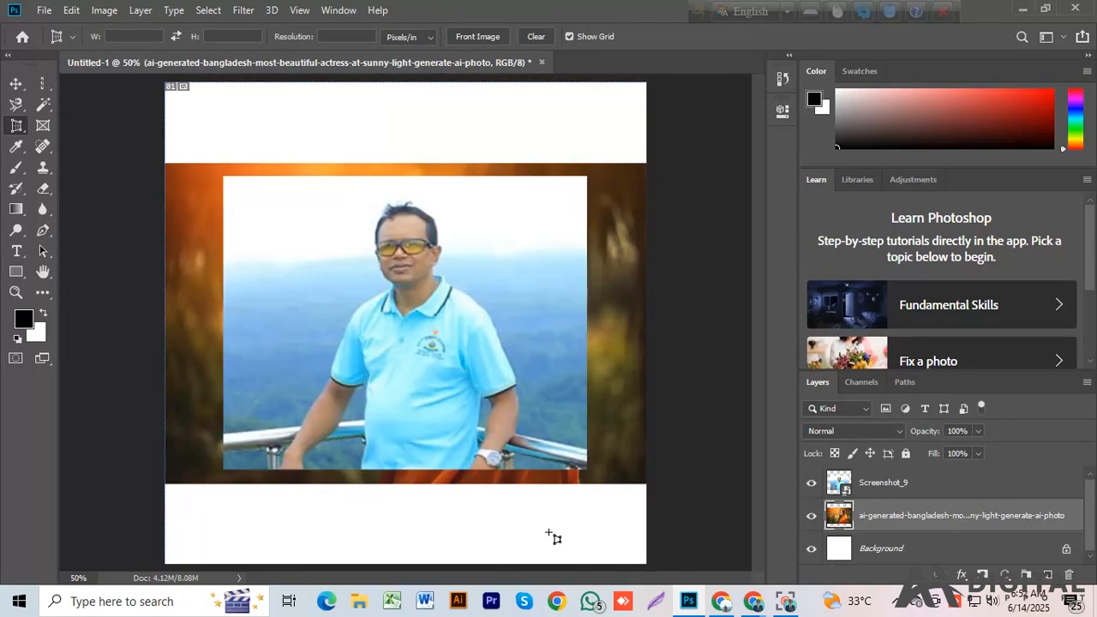
pyautogui.click(905, 484)
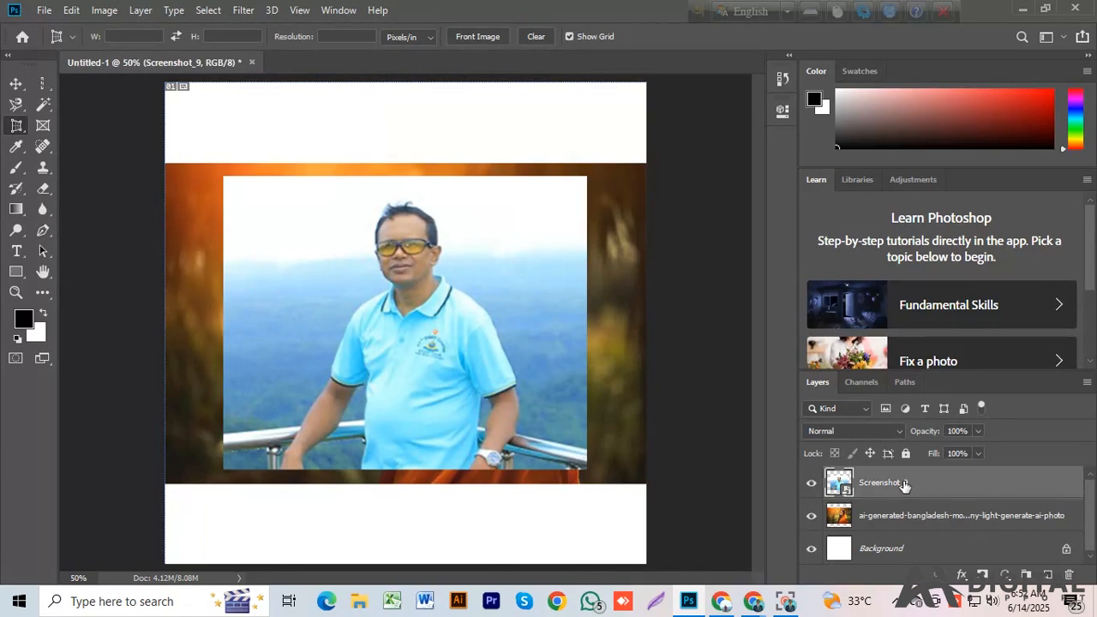
# Step: Try to start a perspective crop on the man's photo, and rasterize the Screenshot_9 layer
pyautogui.click(233, 190)
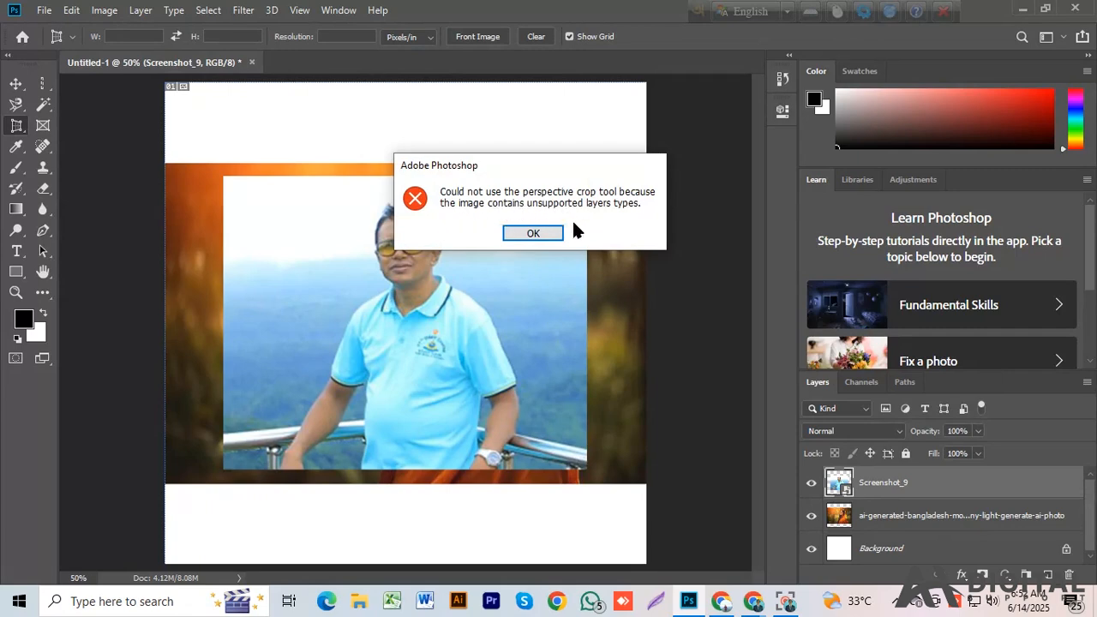
pyautogui.click(538, 231)
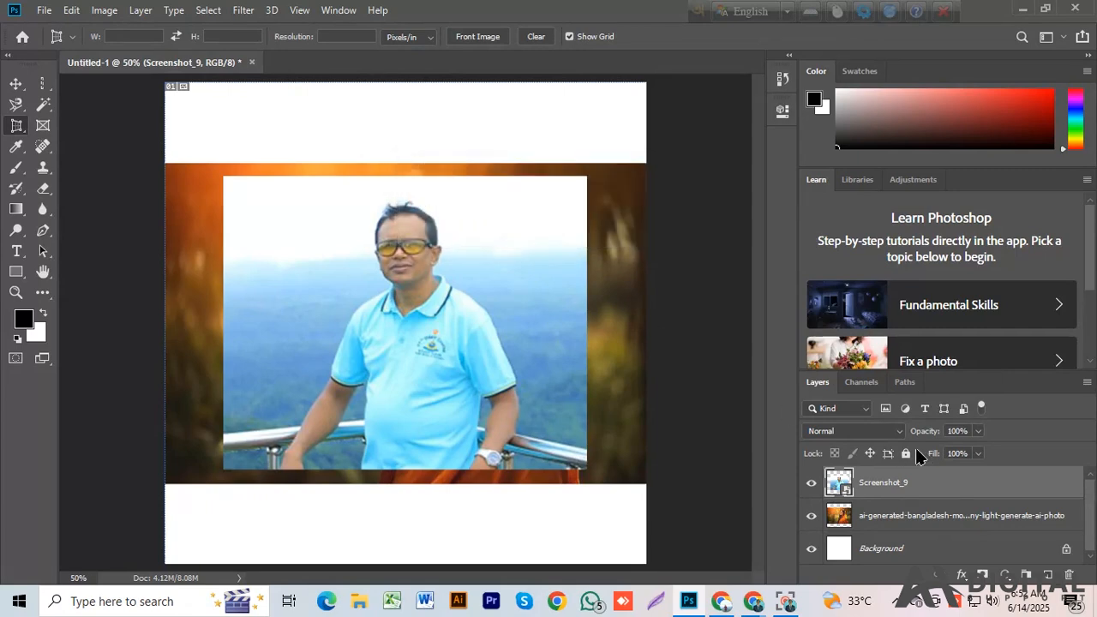
pyautogui.rightClick(981, 490)
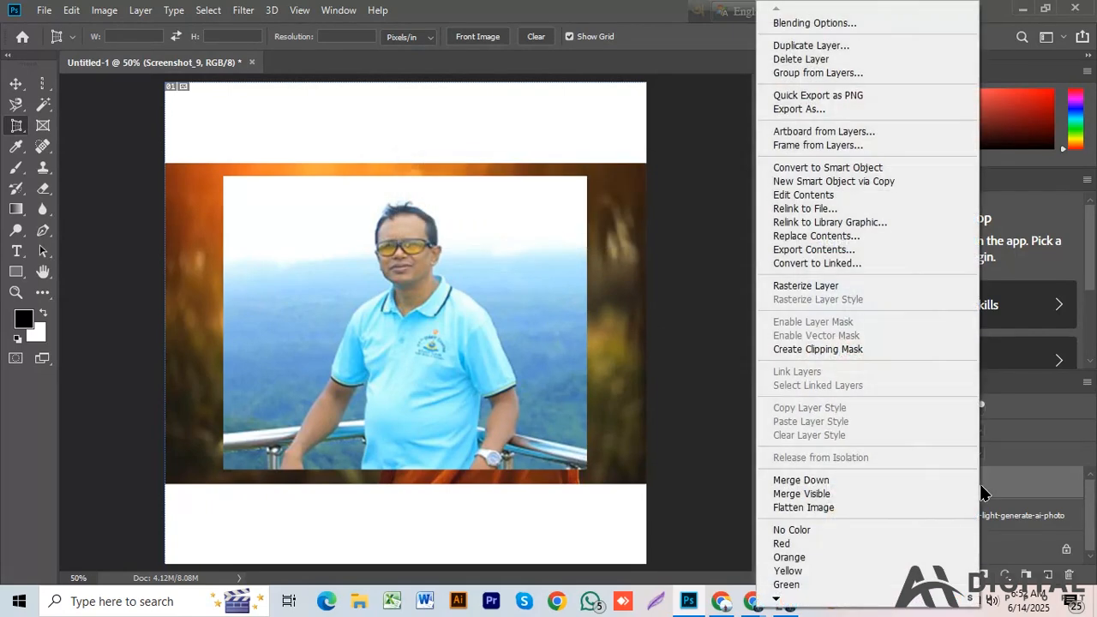
pyautogui.click(811, 288)
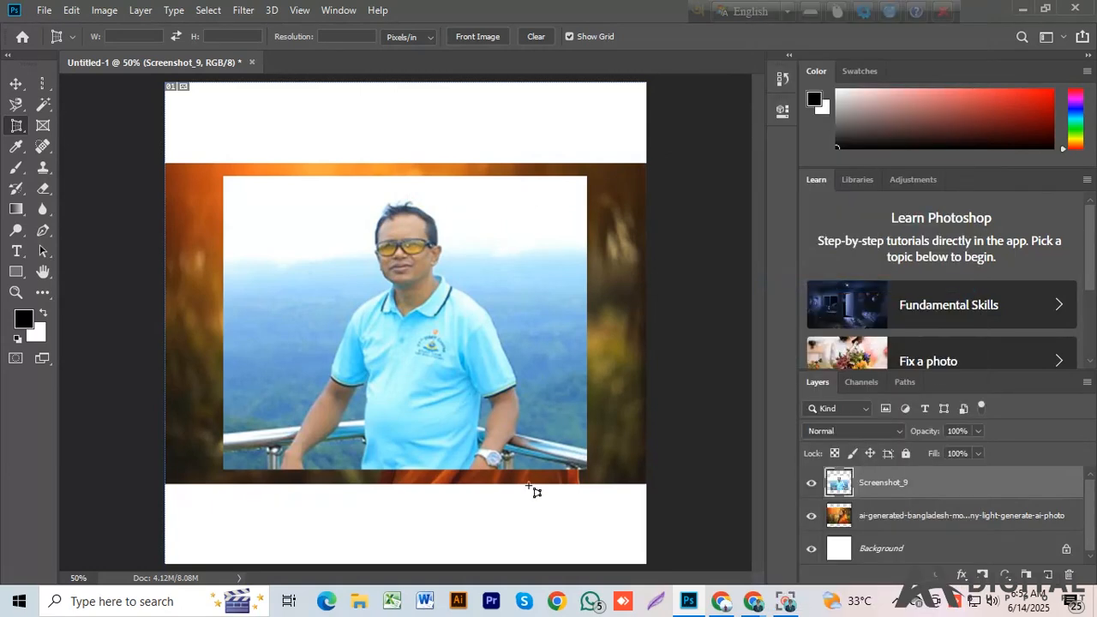
# Step: Perspective-crop the canvas with a four-corner grid around the man, slanting inward along the photo's right side, and undo the crop
pyautogui.click(237, 188)
pyautogui.click(573, 207)
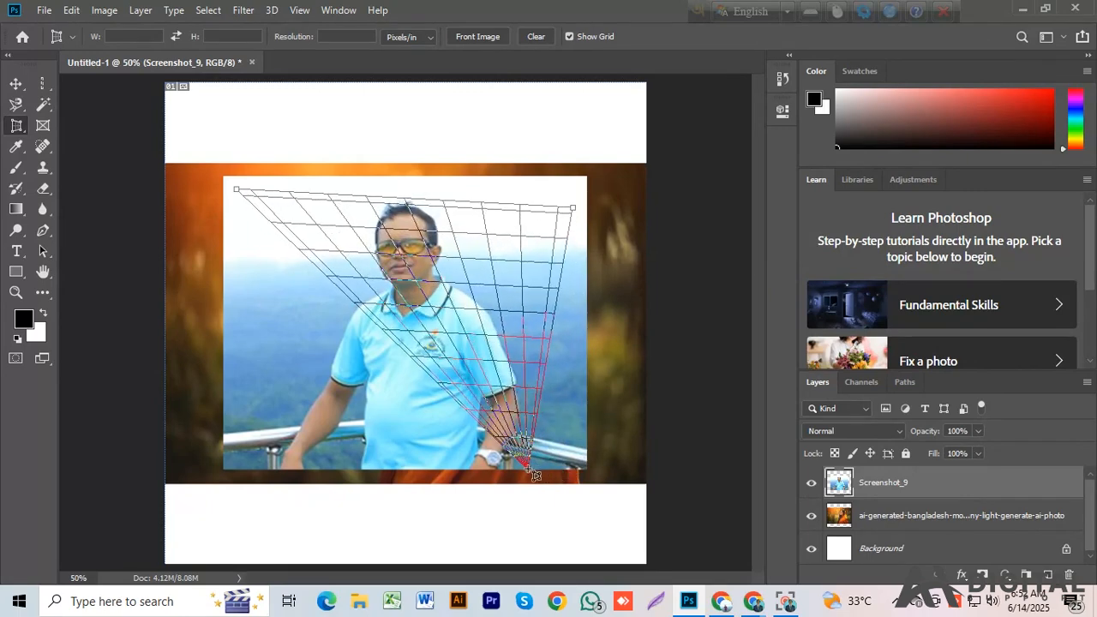
pyautogui.click(516, 467)
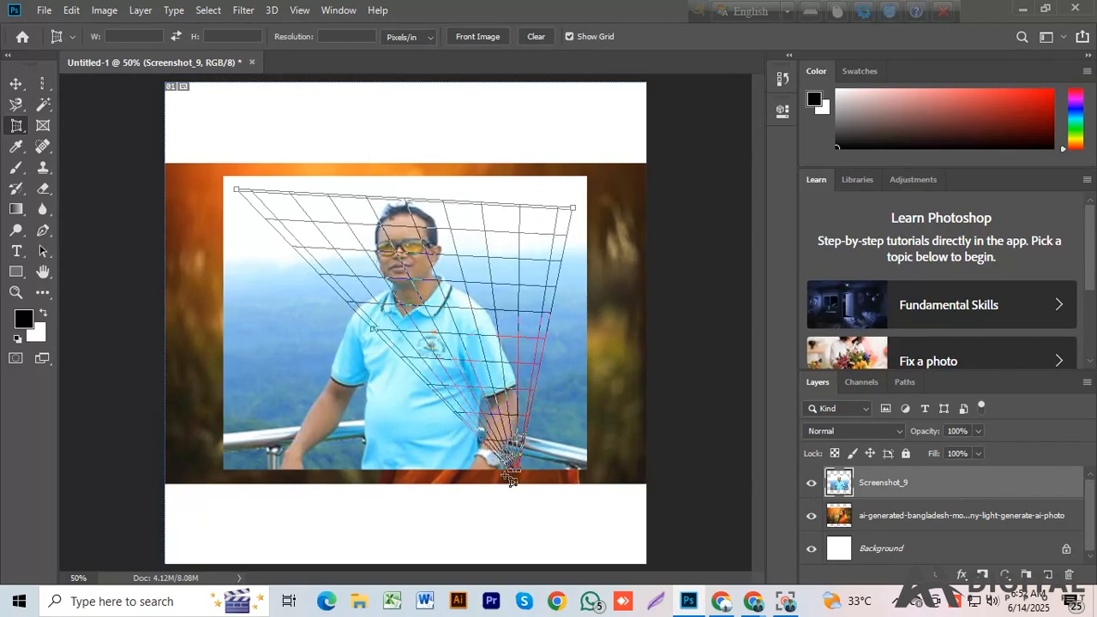
pyautogui.click(233, 462)
pyautogui.moveTo(234, 464); pyautogui.dragTo(235, 467)
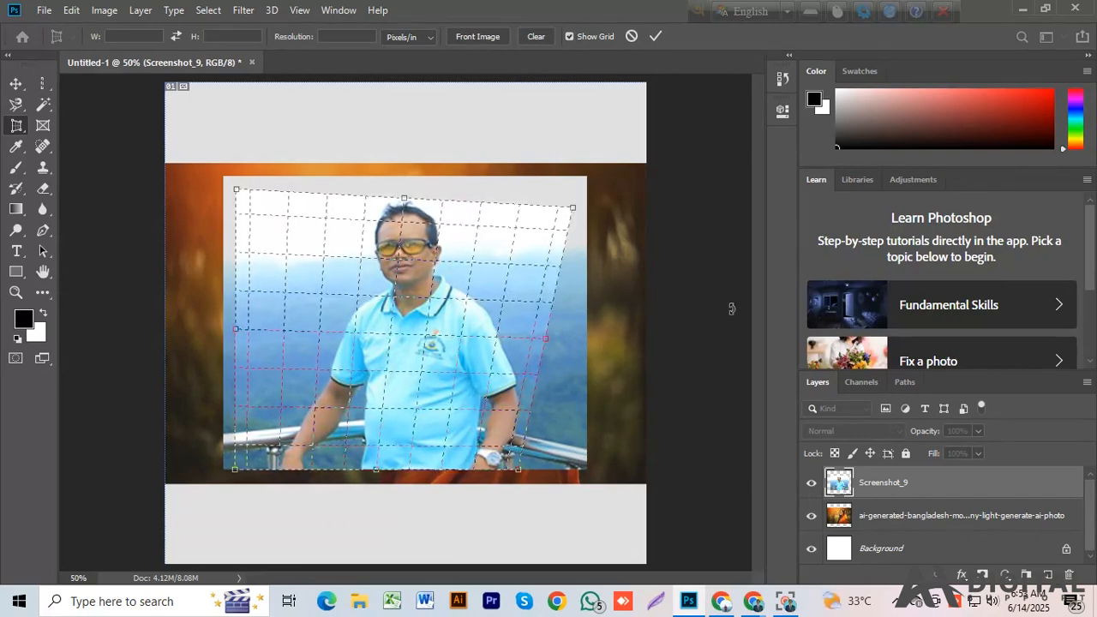
pyautogui.click(655, 36)
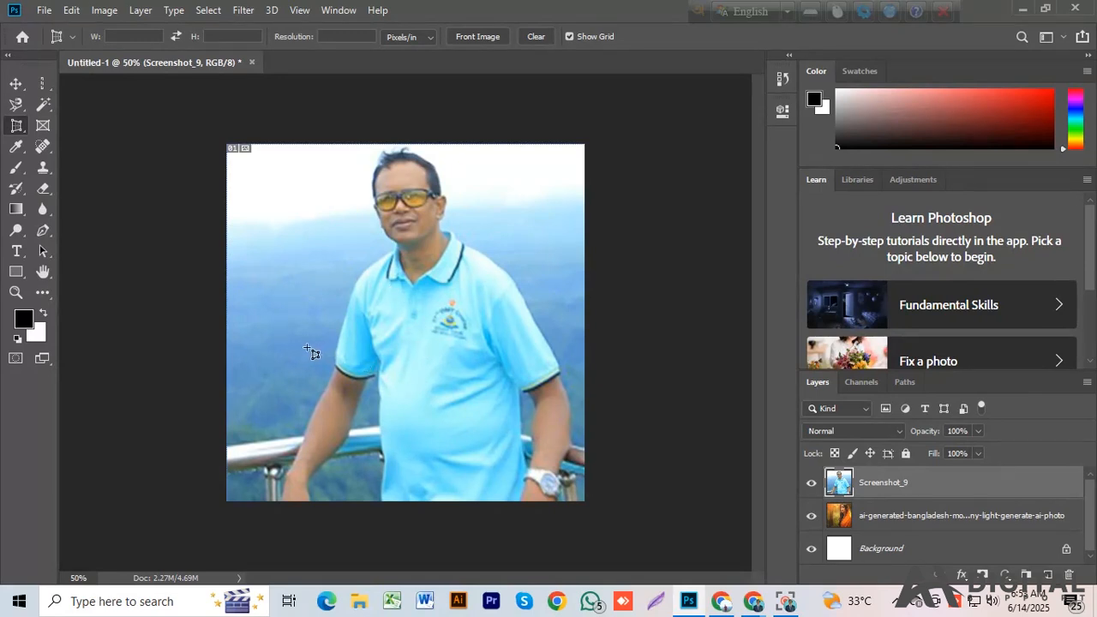
pyautogui.hotkey('ctrl', 'z')
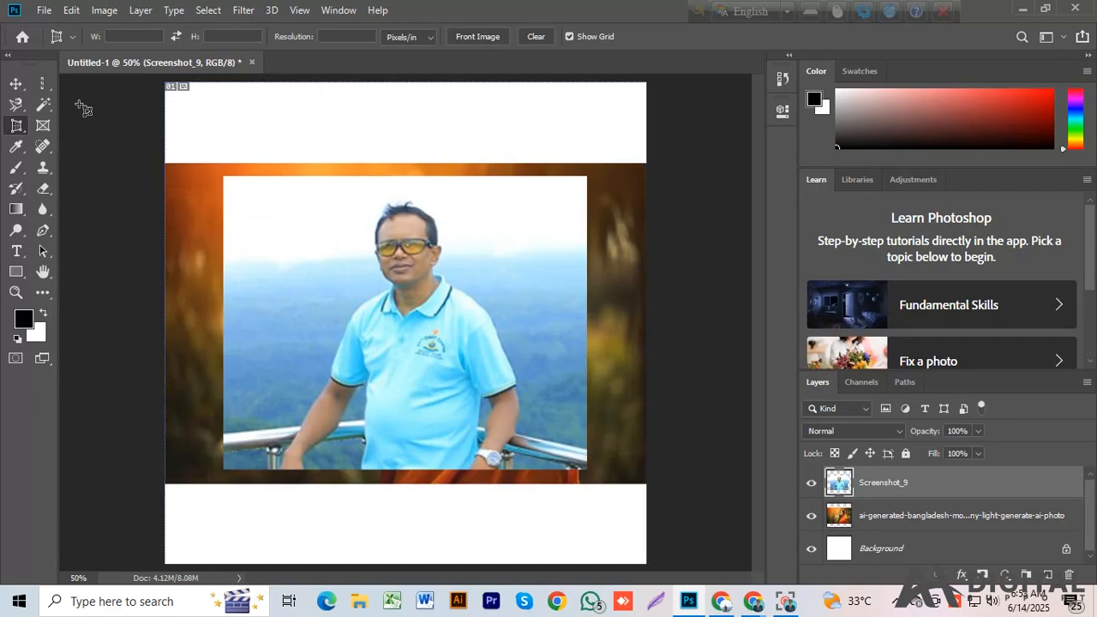
# Step: Draw three slices over the man's photo with the Slice Tool: a left strip, the right half, and the full-width lower half
pyautogui.rightClick(23, 132)
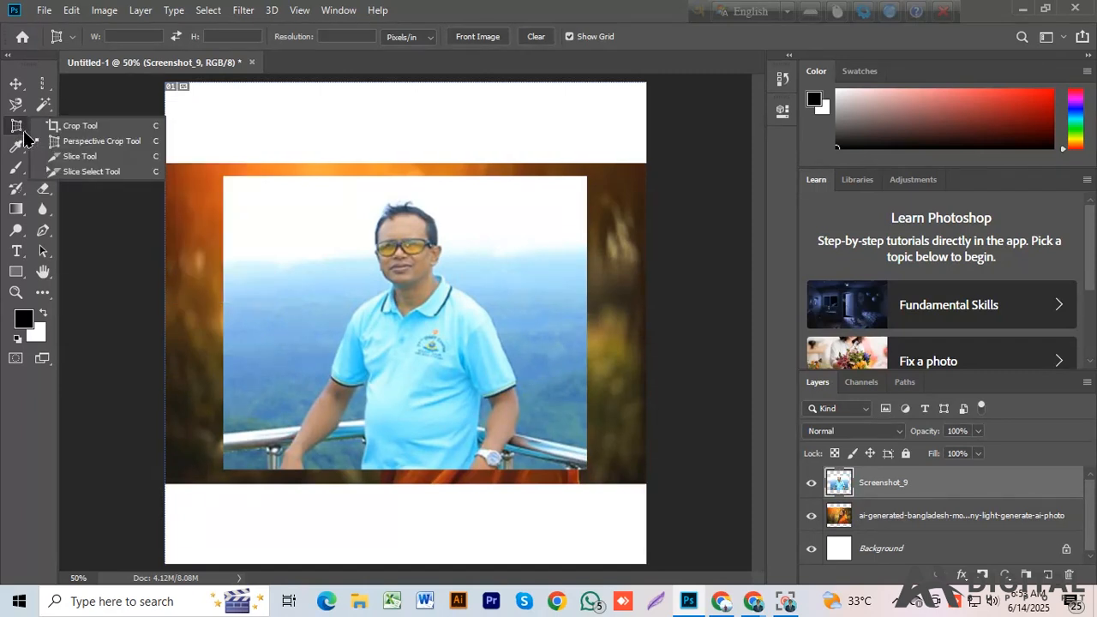
pyautogui.click(80, 157)
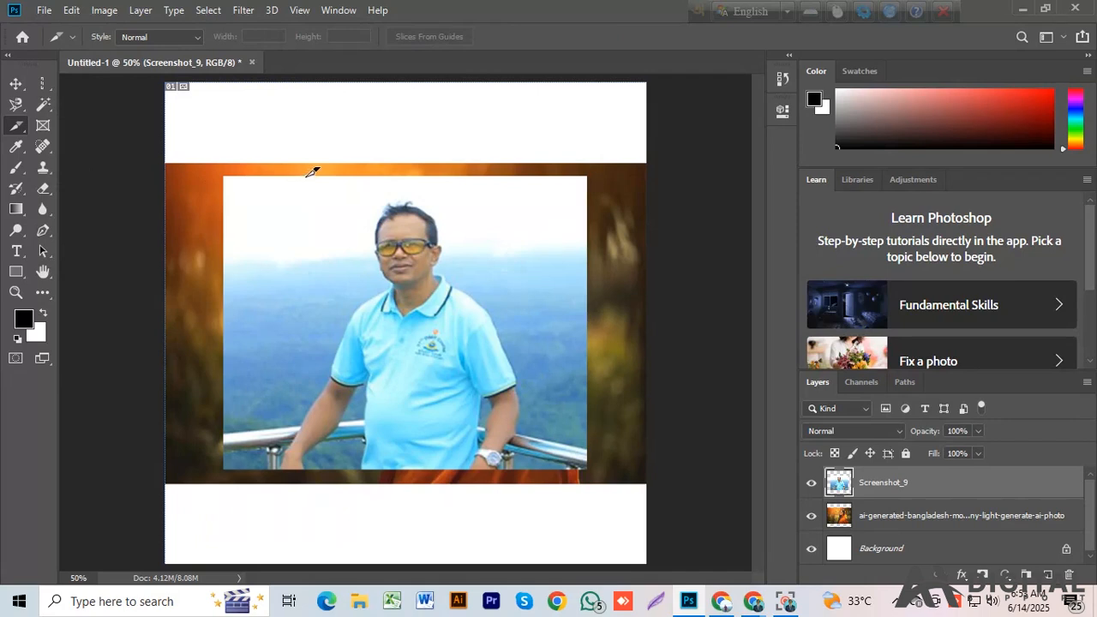
pyautogui.moveTo(305, 177); pyautogui.dragTo(224, 469)
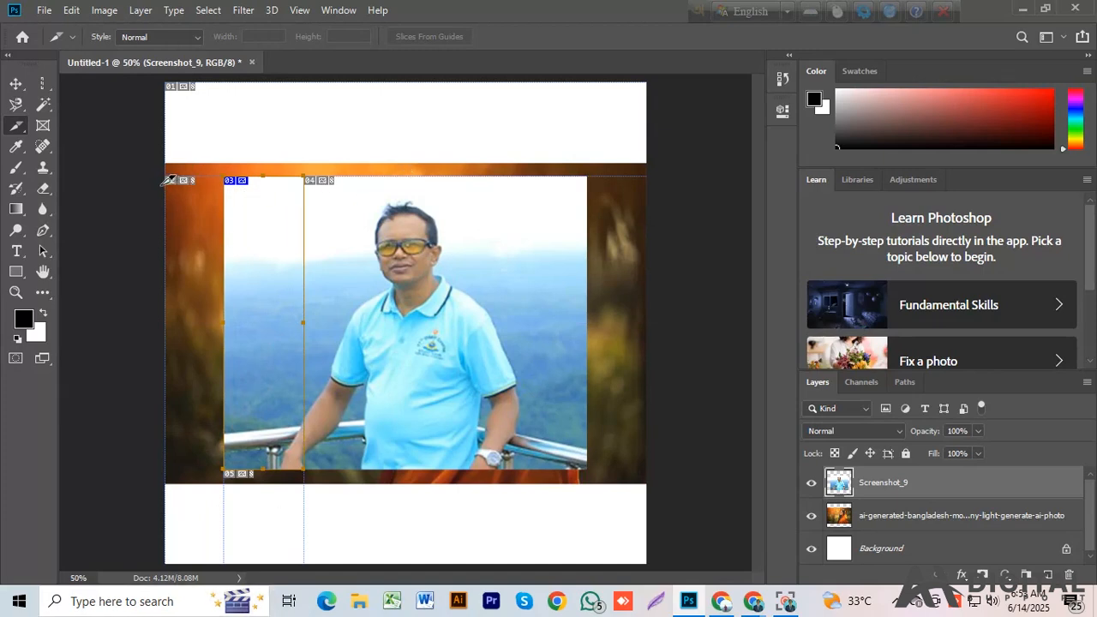
pyautogui.moveTo(414, 179); pyautogui.dragTo(588, 484)
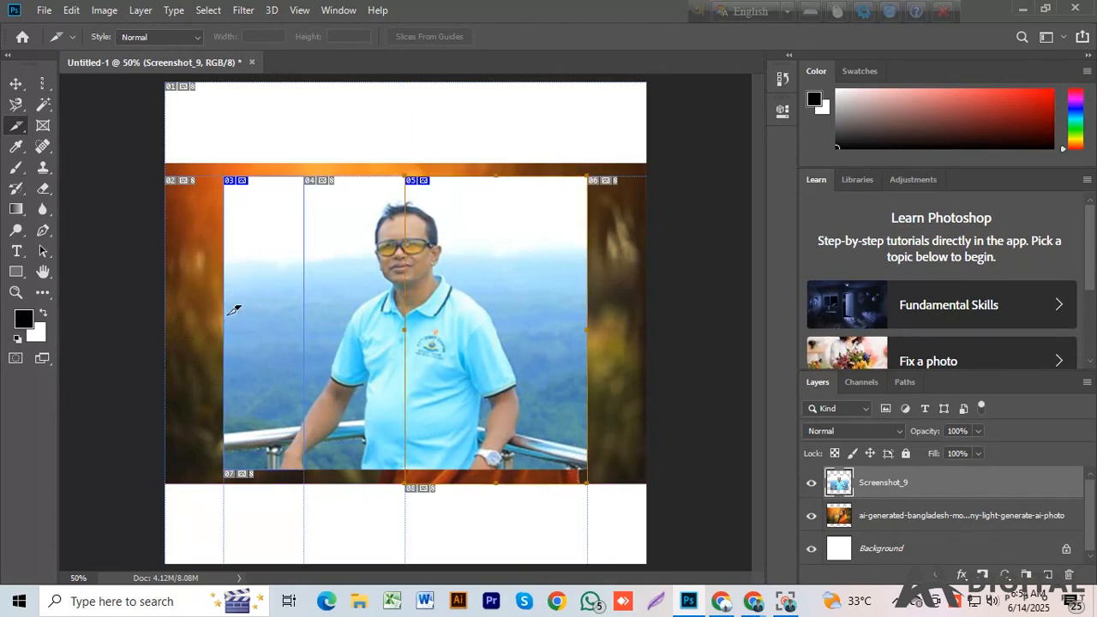
pyautogui.moveTo(225, 314); pyautogui.dragTo(591, 469)
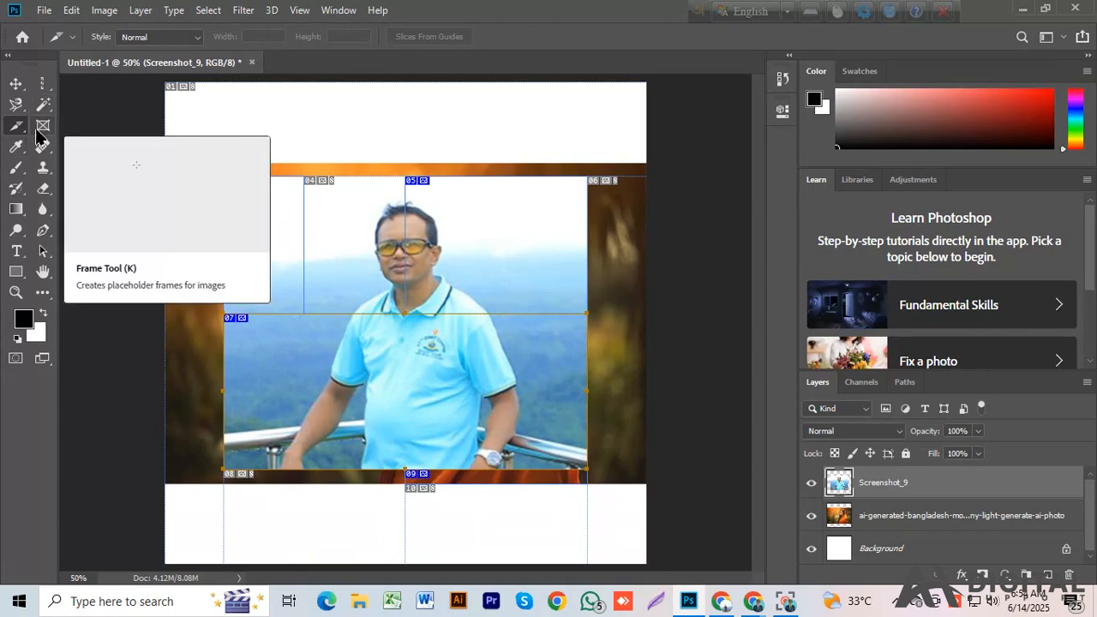
# Step: Undo all the slices drawn over the man's photo
pyautogui.hotkey('ctrl', 'z')
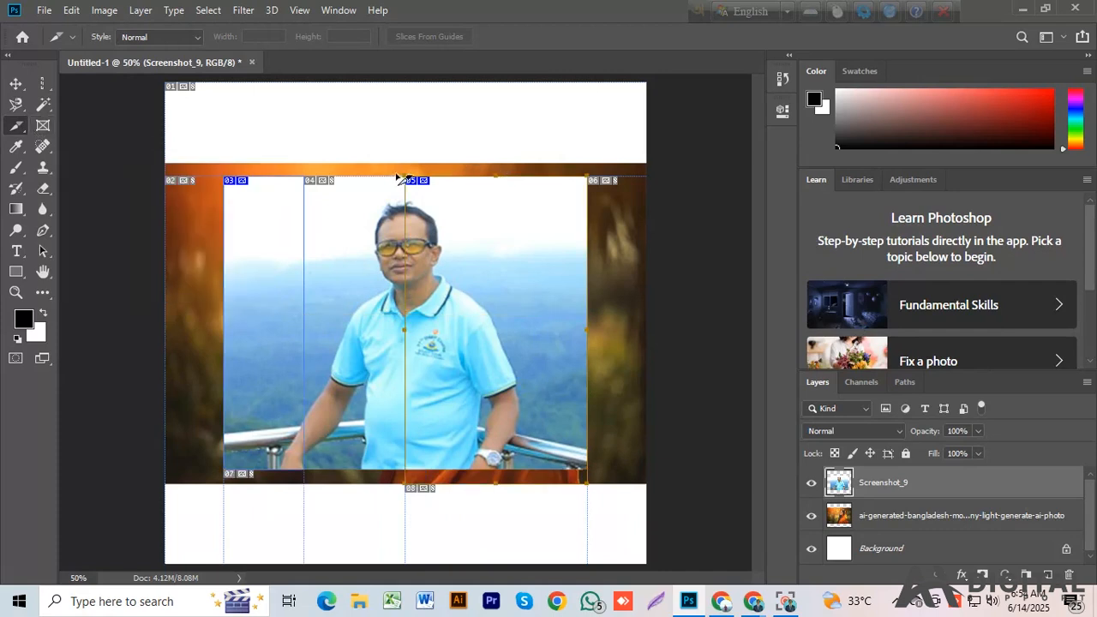
pyautogui.hotkey('ctrl', 'z')
pyautogui.hotkey('ctrl', 'z')
pyautogui.hotkey('ctrl', 'z')
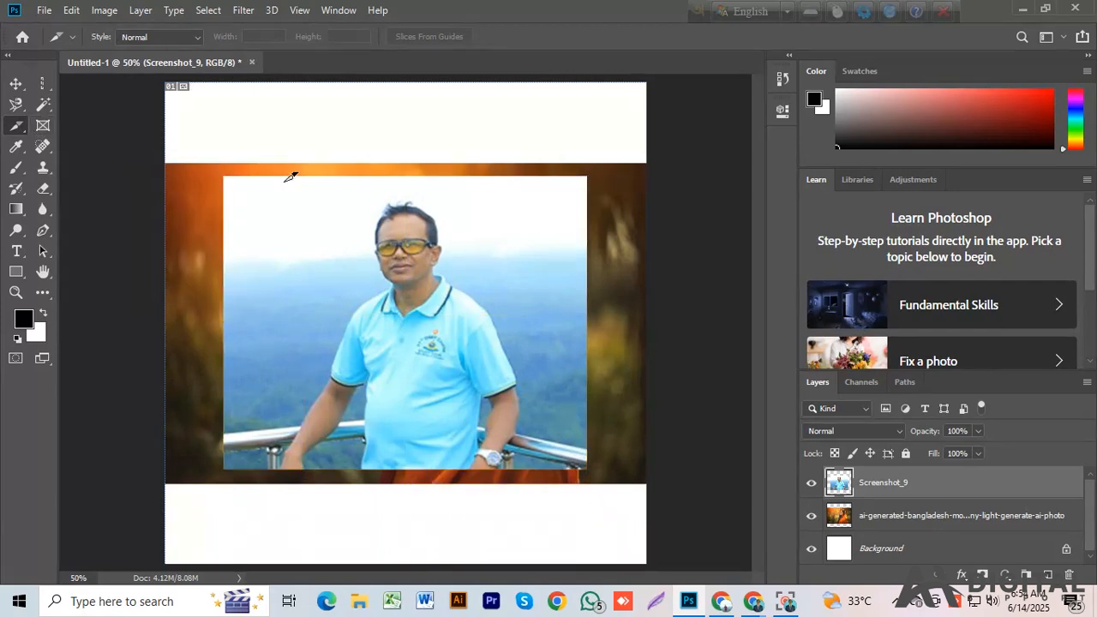
# Step: Switch to the Slice Select Tool and restore the three undone slices over the man's photo
pyautogui.rightClick(21, 130)
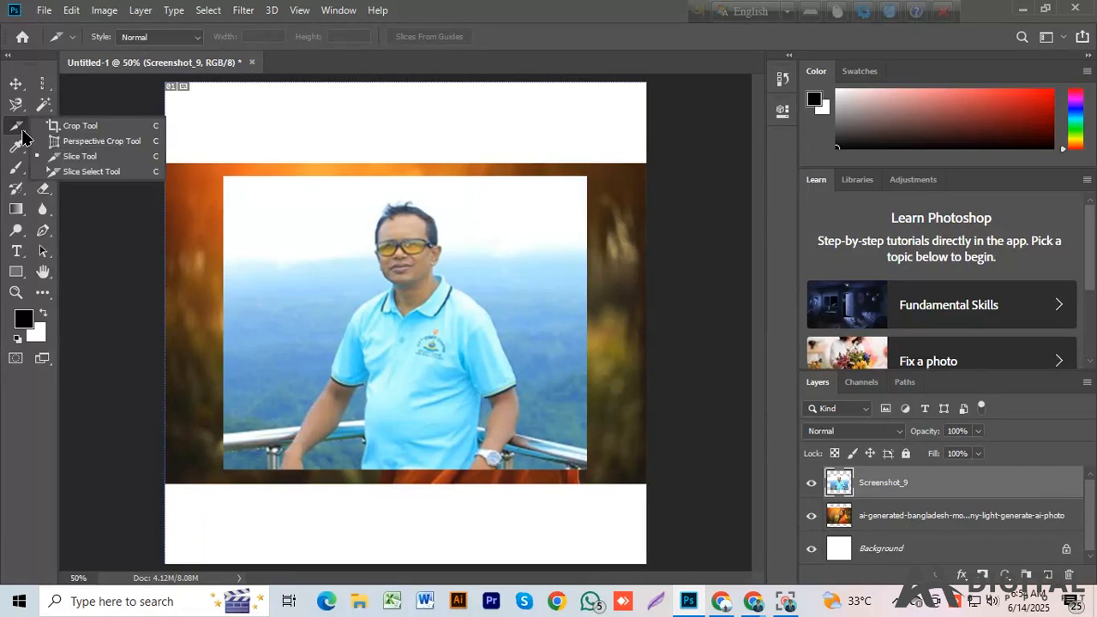
pyautogui.click(89, 172)
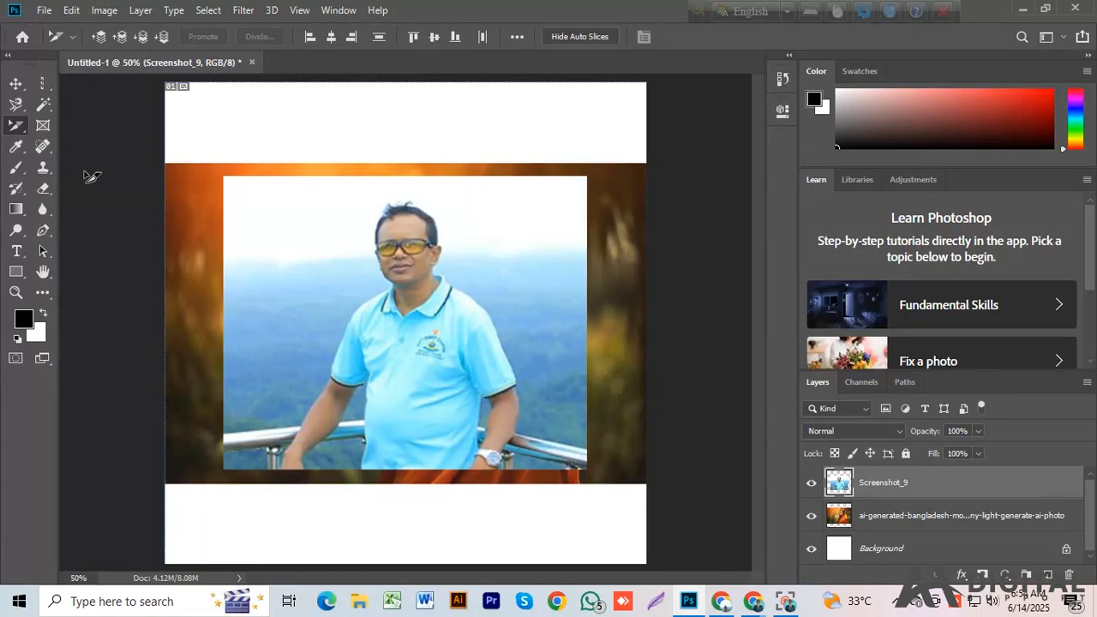
pyautogui.hotkey('ctrl', 'shift', 'z')
pyautogui.hotkey('ctrl', 'shift', 'z')
pyautogui.hotkey('ctrl', 'shift', 'z')
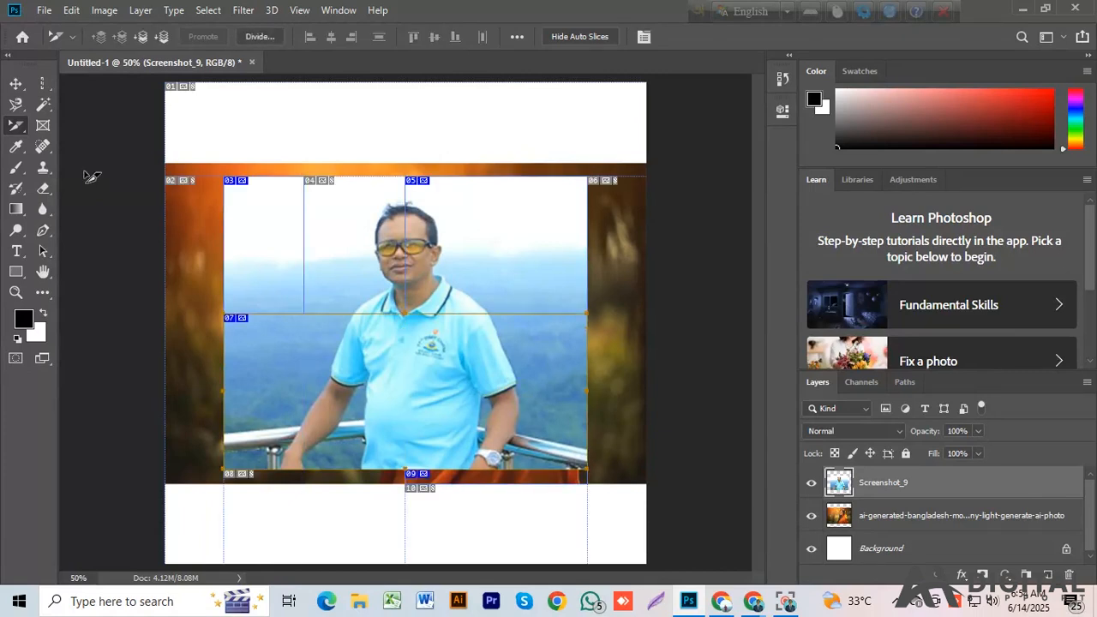
# Step: Delete the slices over the man's photo one by one, starting with the left strip and then the right half
pyautogui.click(266, 228)
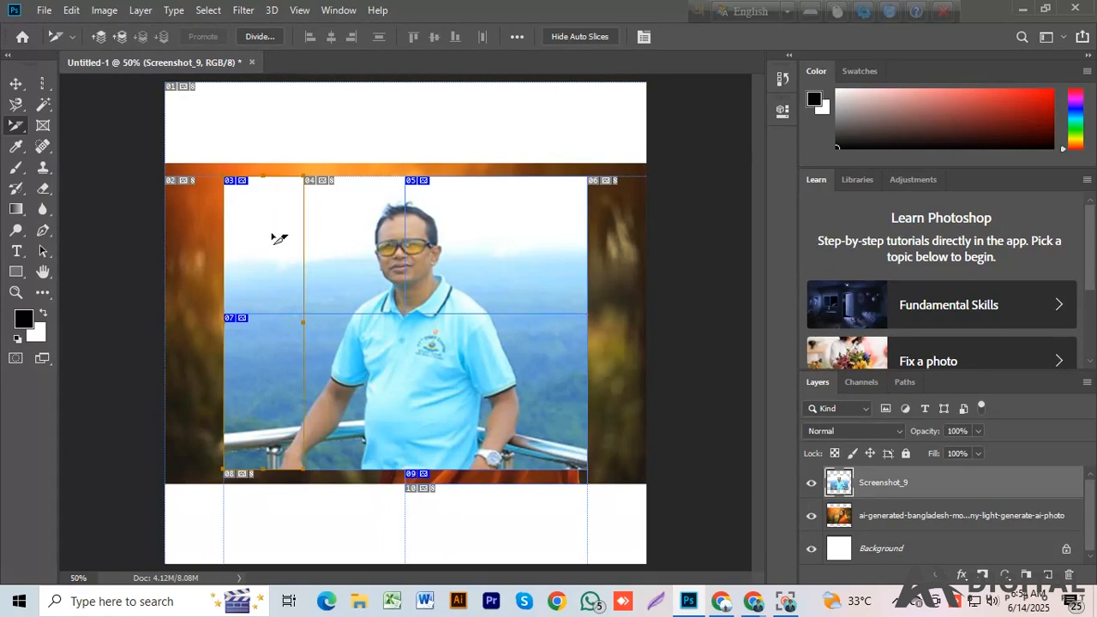
pyautogui.press('Delete')
pyautogui.click(485, 247)
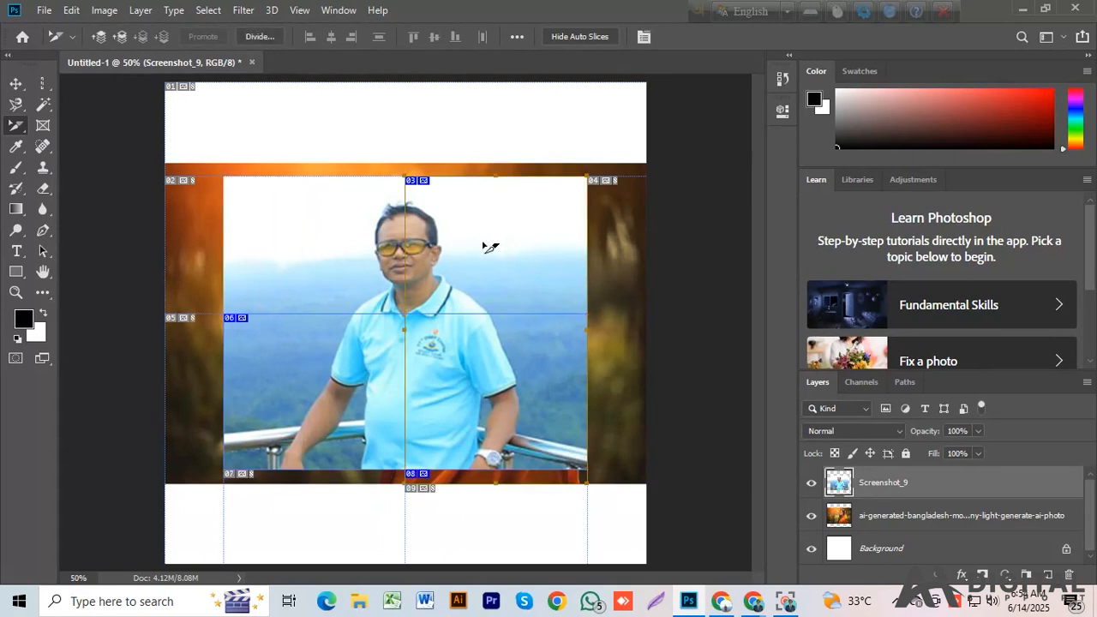
pyautogui.press('Delete')
pyautogui.press('Delete')
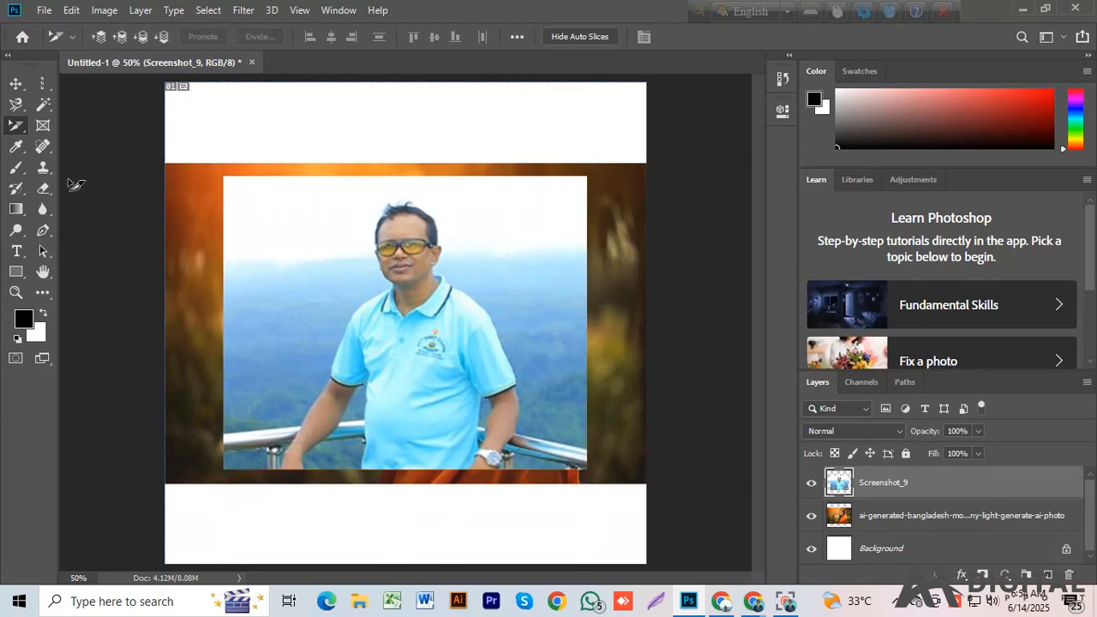
# Step: Draw a rectangular frame over the upper-left part of the man's photo and place the embedded image OIG2.yKiHsID9M into it
pyautogui.click(42, 127)
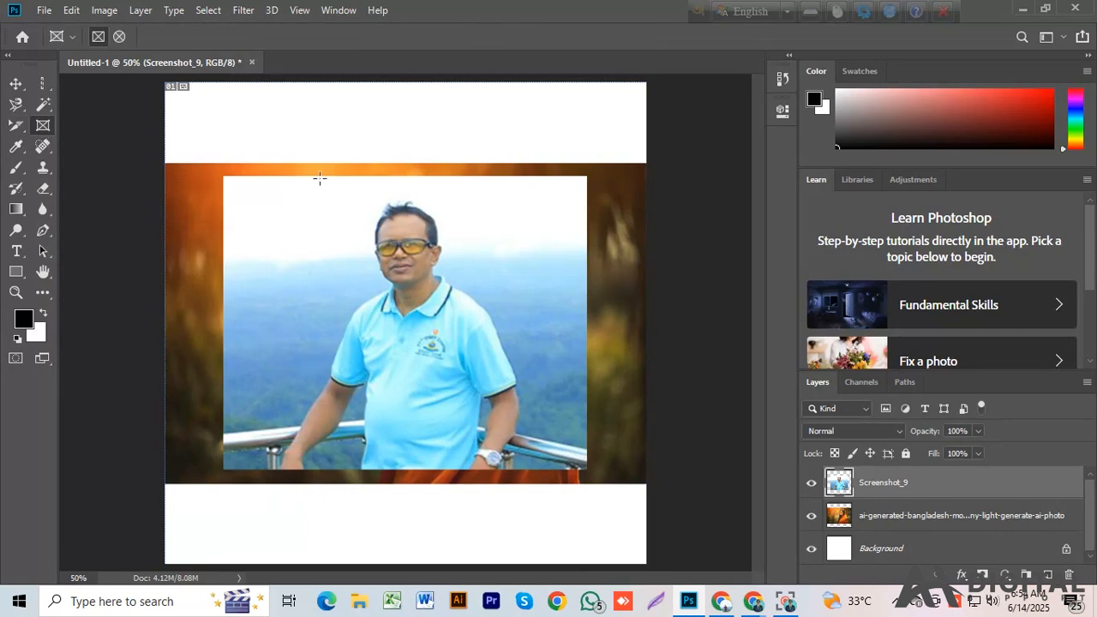
pyautogui.moveTo(203, 125); pyautogui.dragTo(477, 420)
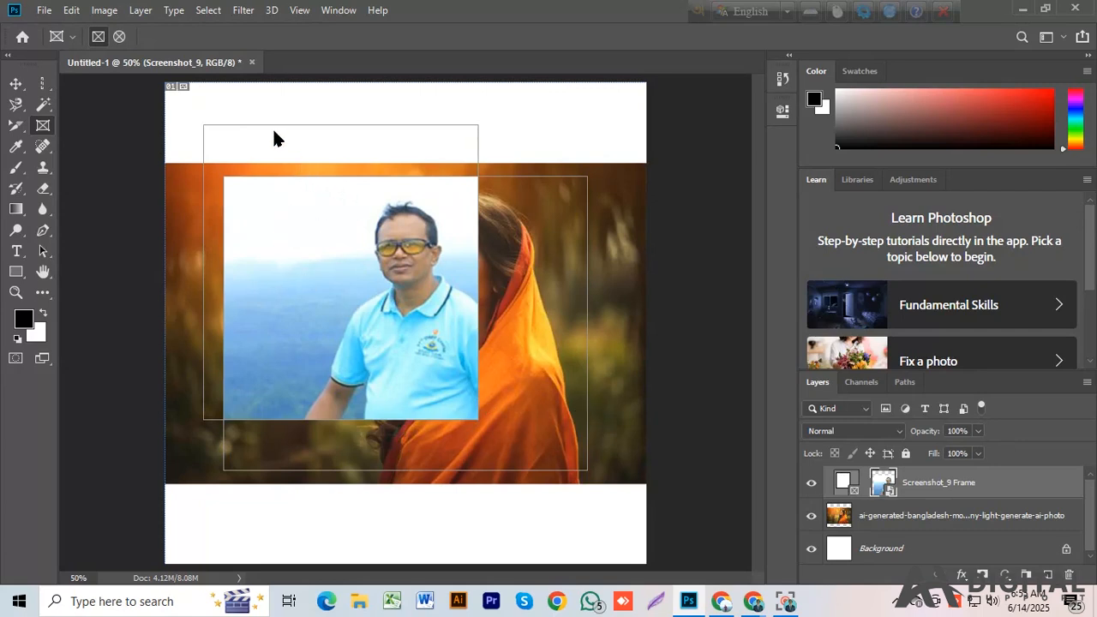
pyautogui.click(45, 12)
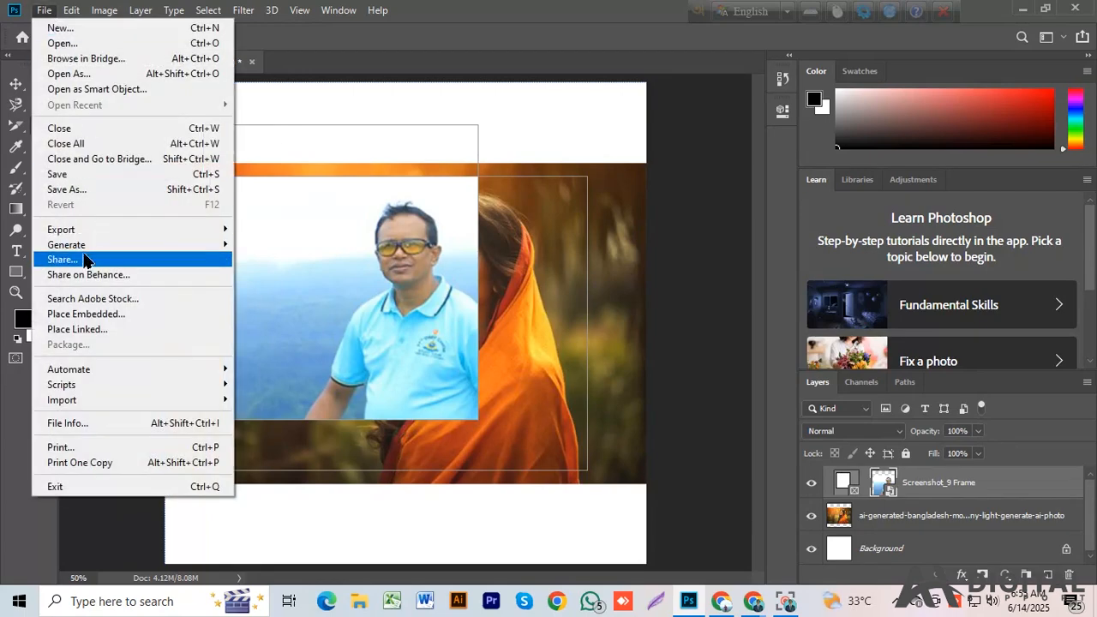
pyautogui.click(84, 316)
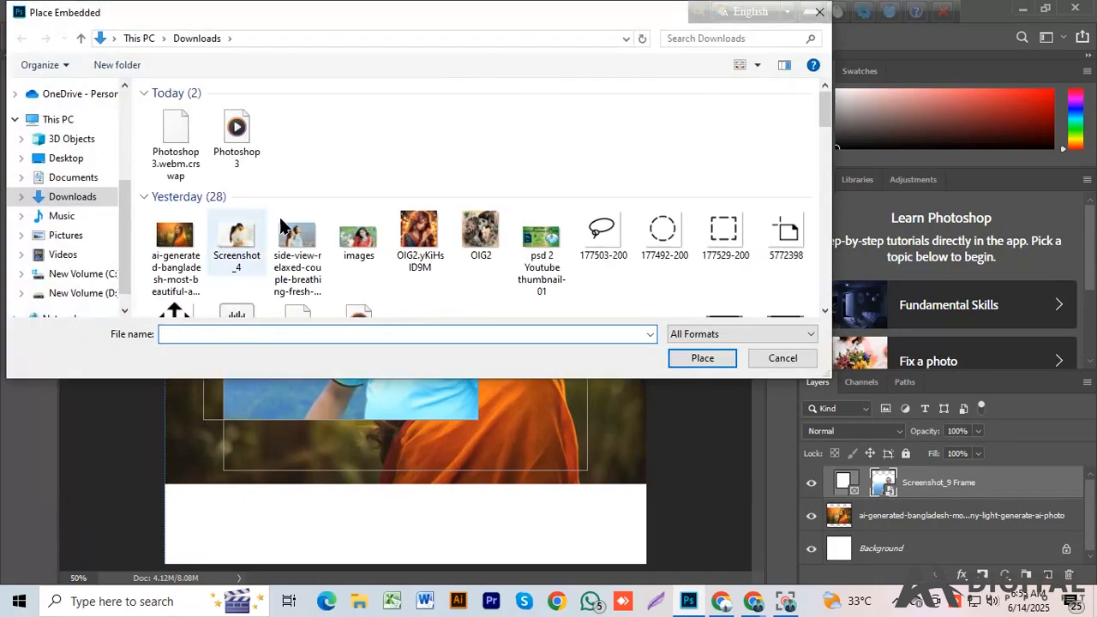
pyautogui.click(420, 231)
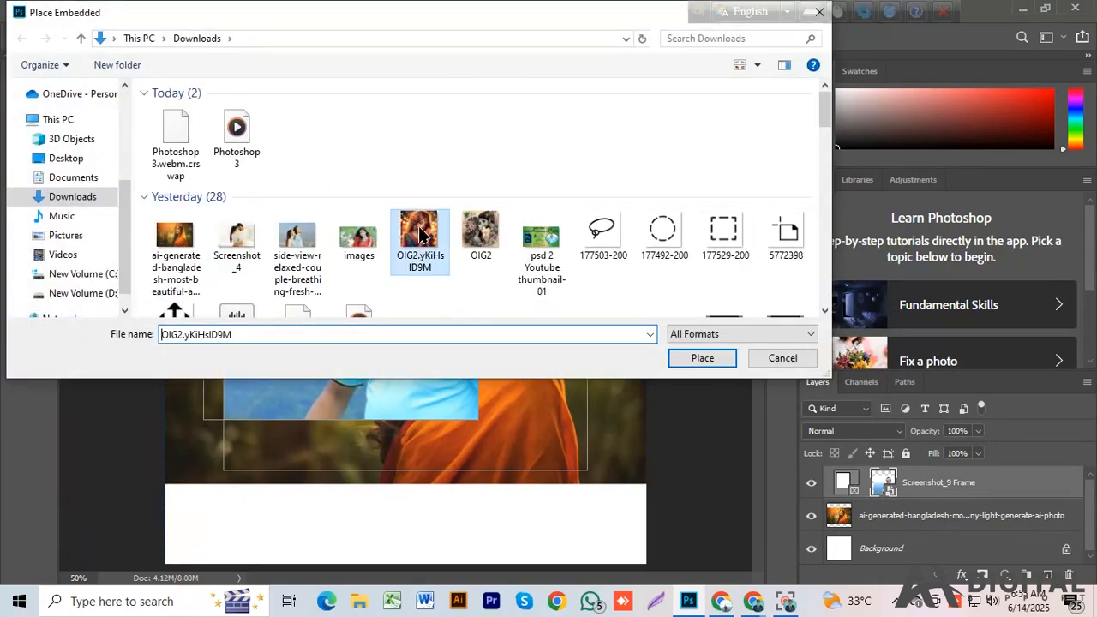
pyautogui.click(713, 361)
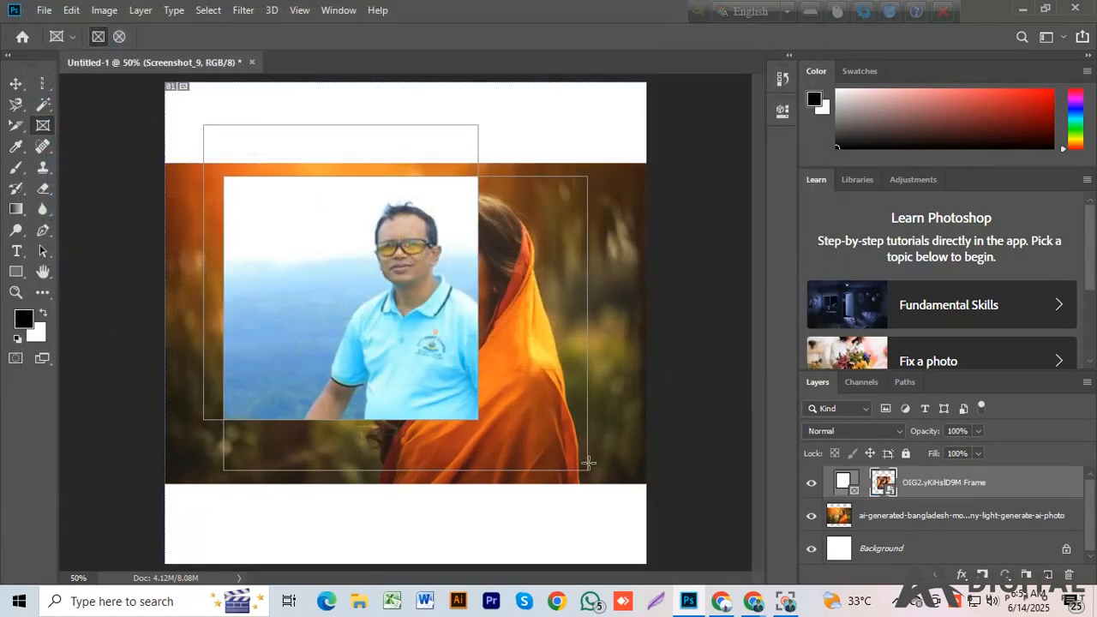